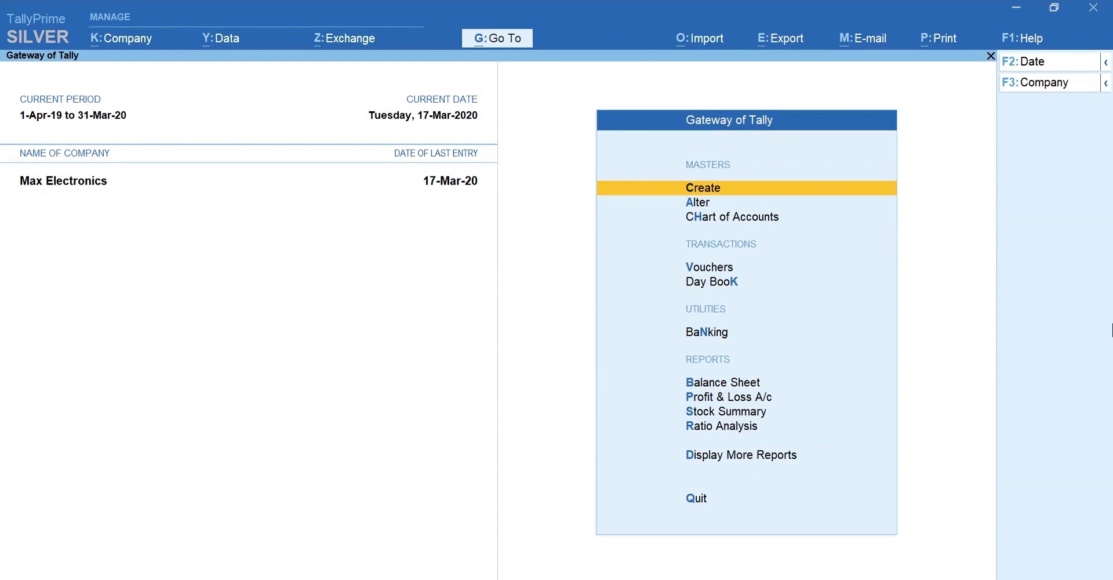
Step: Create two cost categories, Salesman-Wise and Zone-Wise, through the Cost Category creation form
key(Return)
text(Cost Cate)
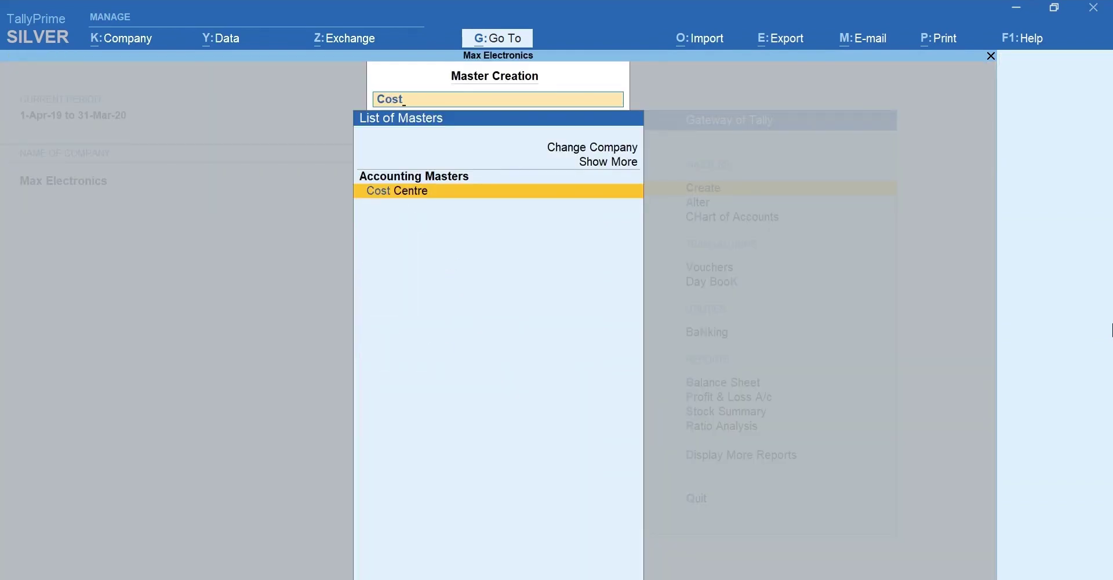
key(Return)
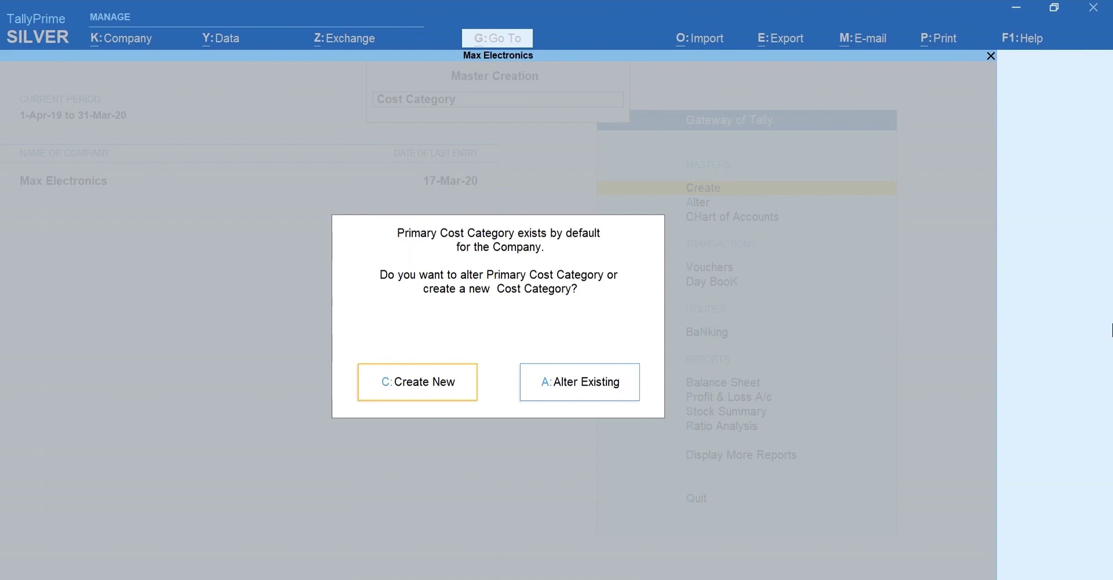
text(cSalesman-Wise)
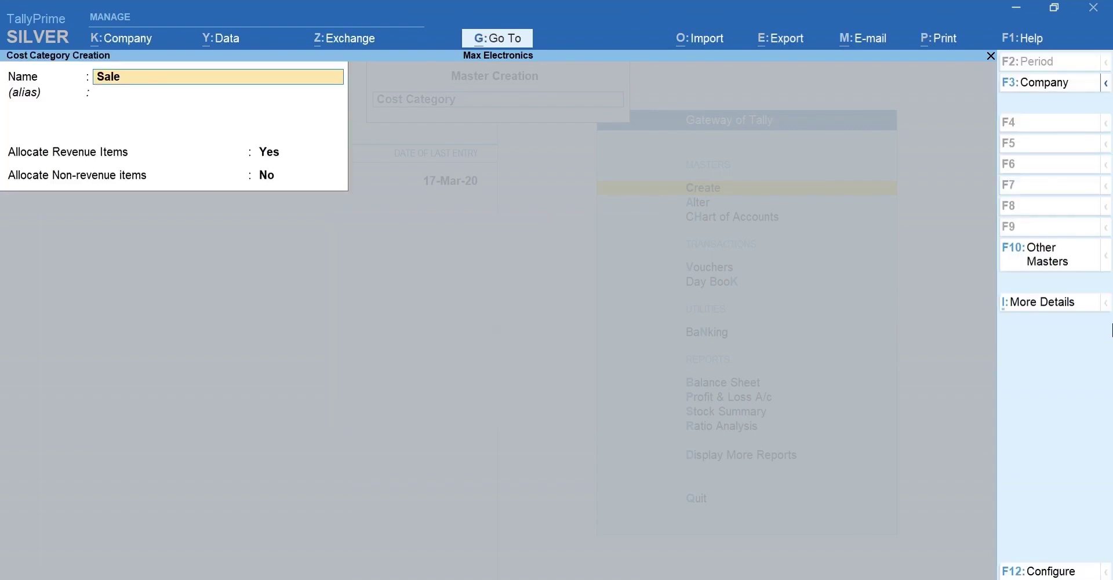
key(Return)
key(Return)
key(Return)
key(Return)
text(Zone-Wise)
key(Return)
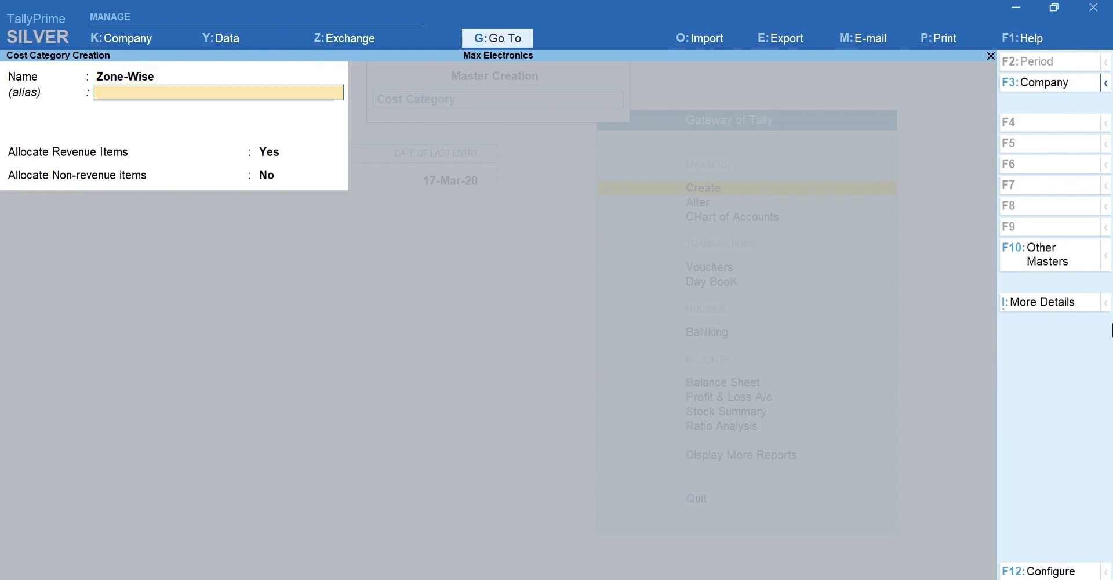
key(Return)
key(Return)
key(Return)
key(Return)
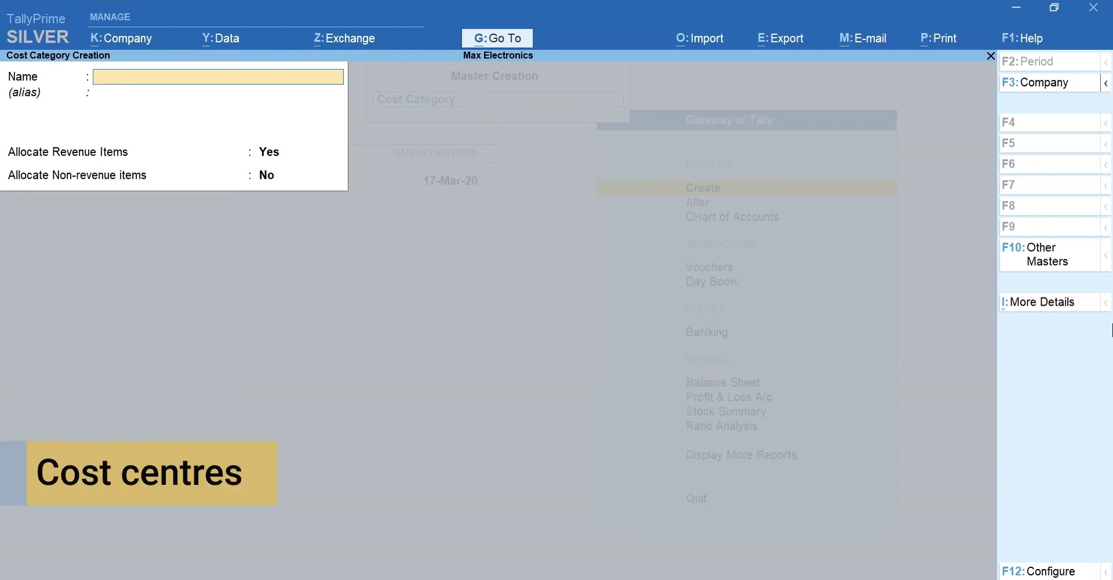
Step: Create cost centres Salesman-1 and Salesman-2 under the Salesman-Wise category
key(Escape)
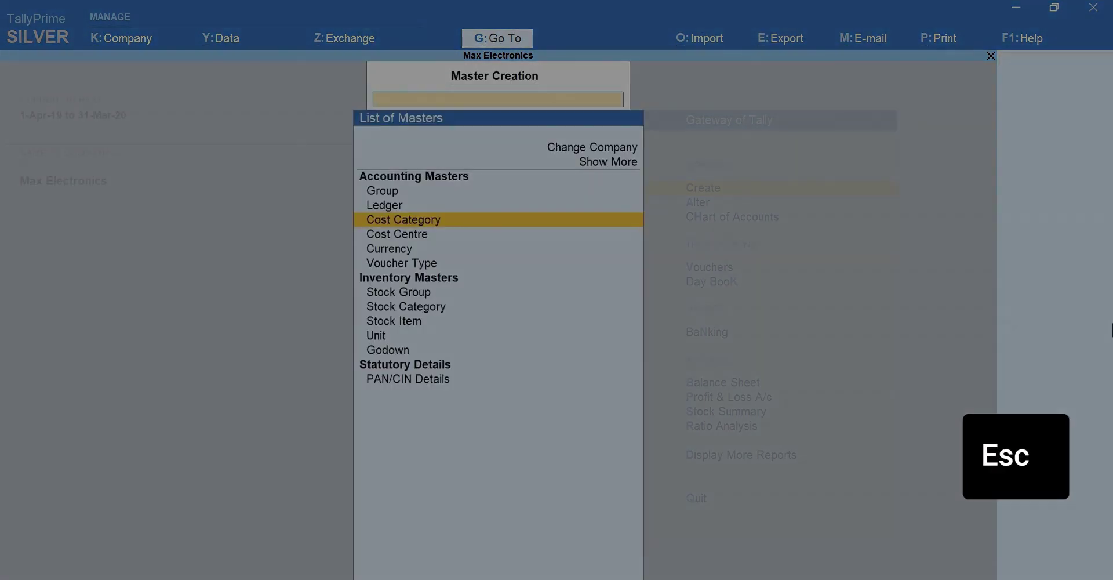
key(Down)
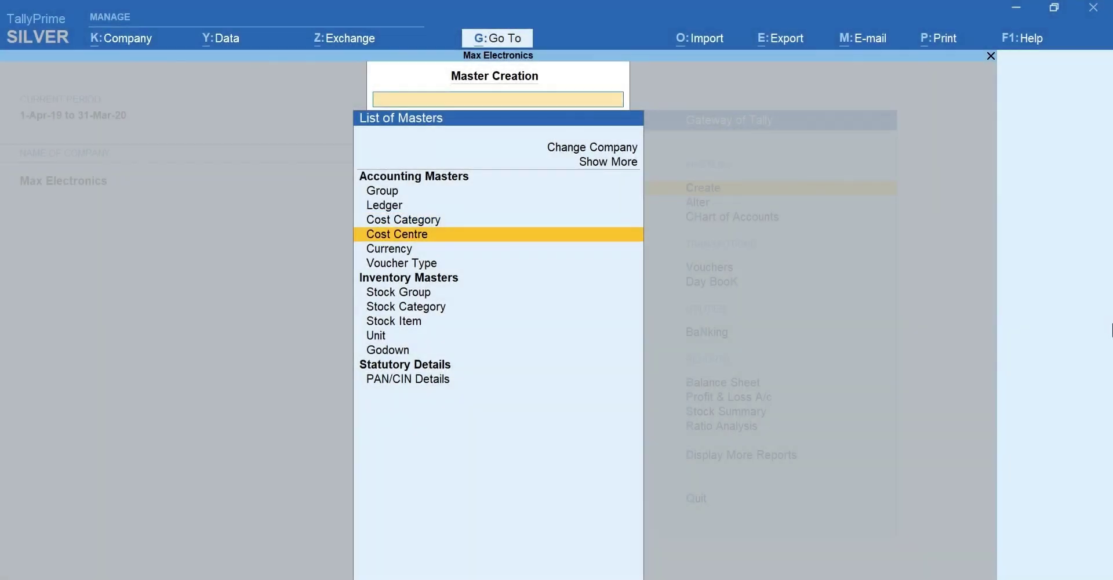
key(Return)
key(space)
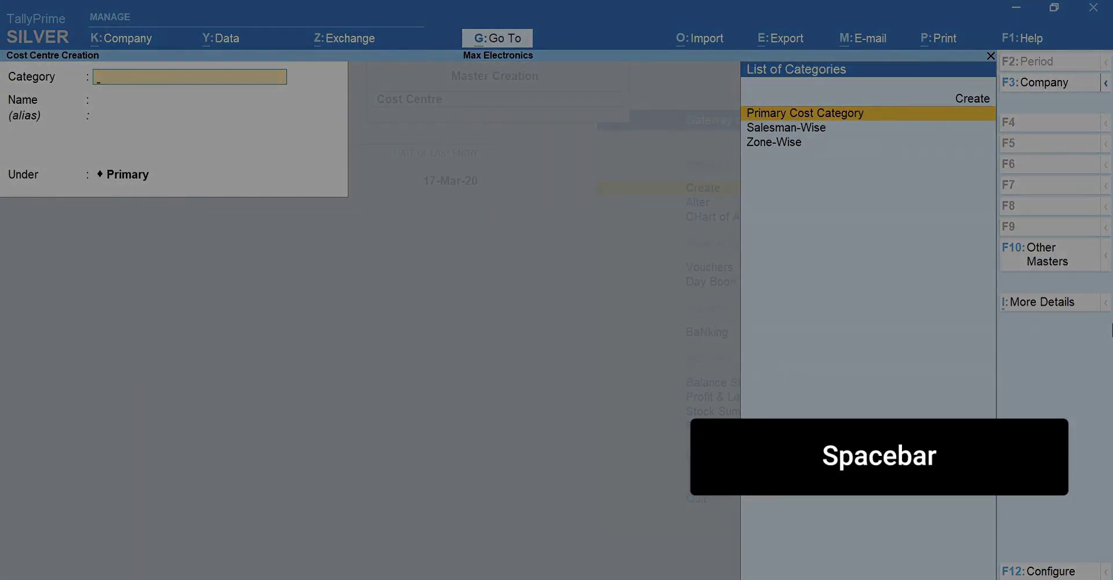
key(Down)
key(Return)
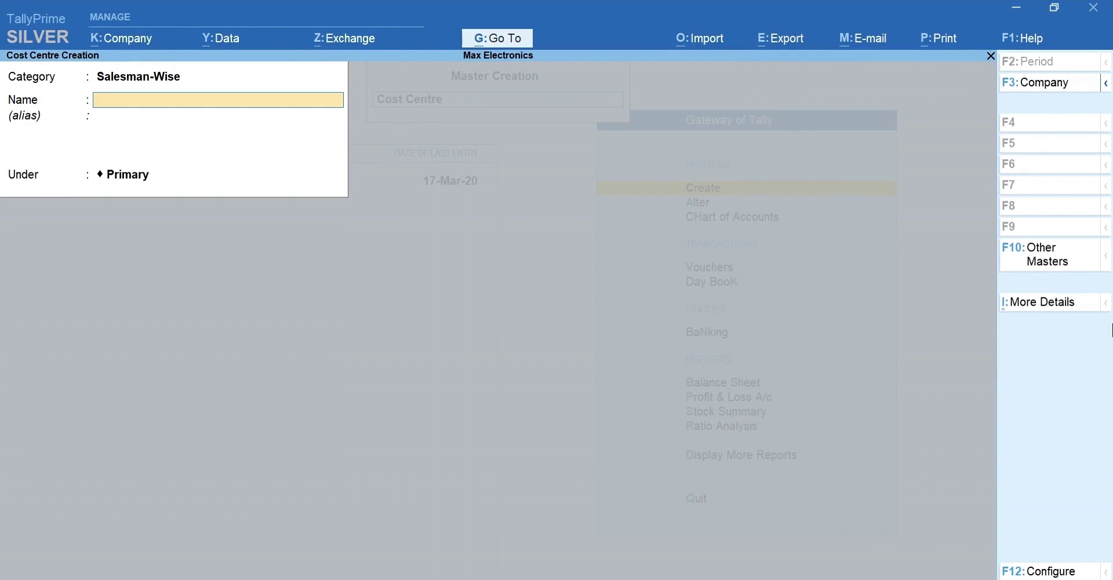
text(Salesman-1)
key(Return)
key(Return)
key(Return)
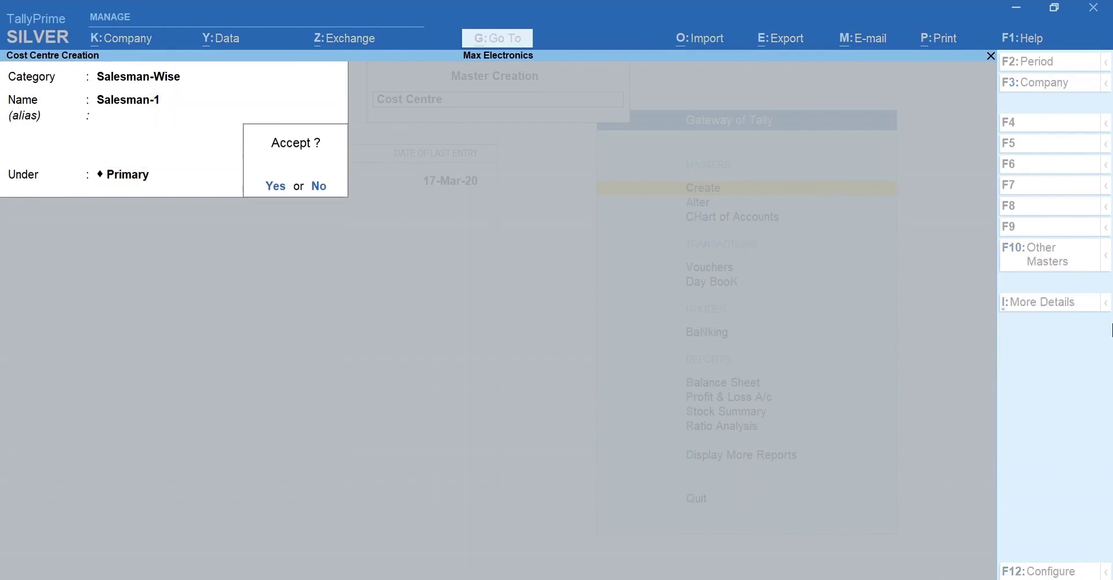
key(Return)
text(Salesman-2)
key(Return)
key(Return)
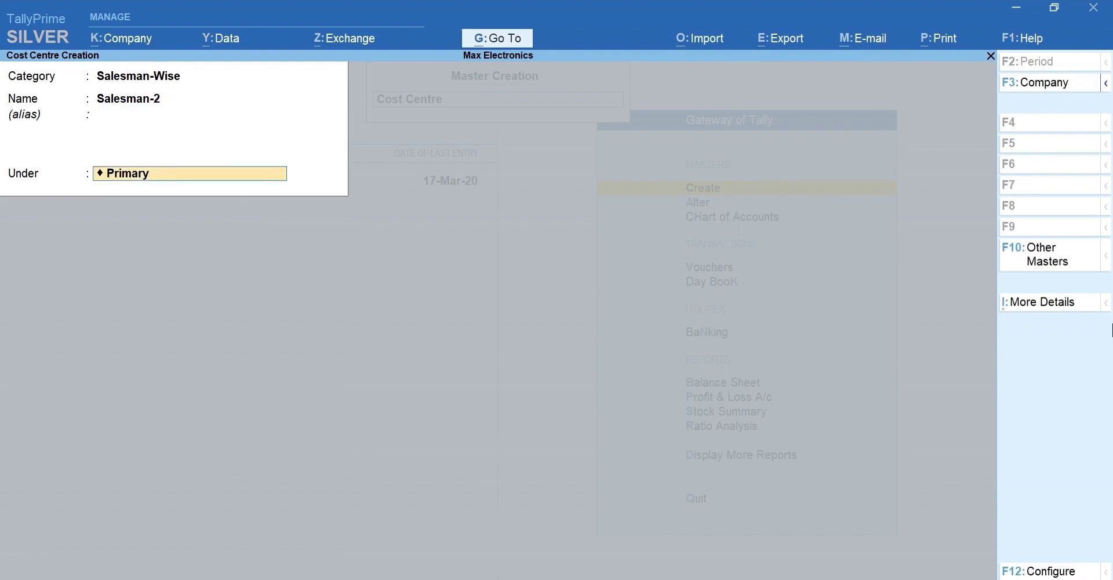
key(Return)
key(Return)
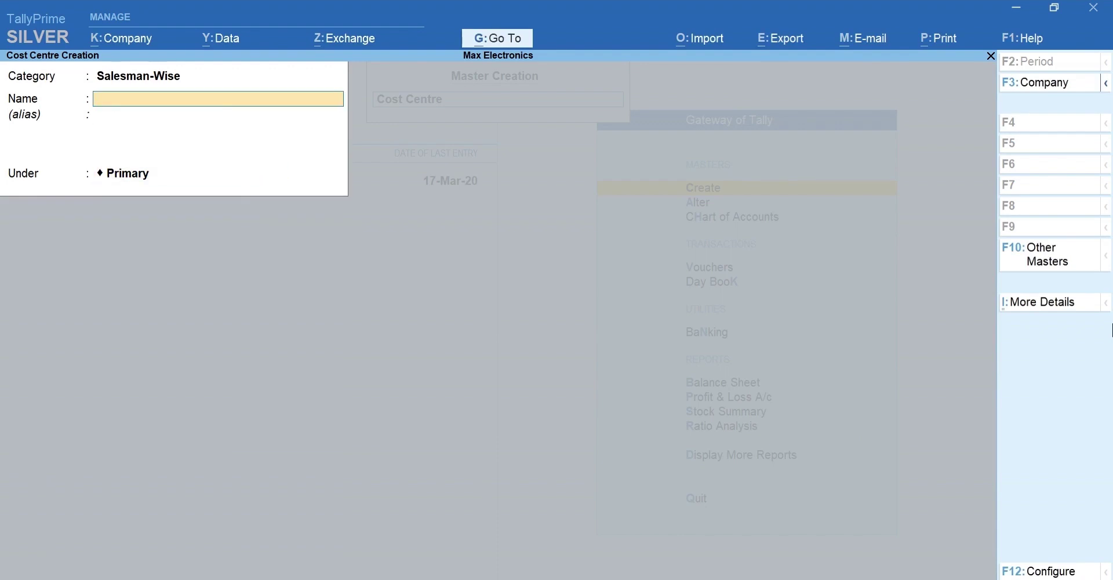
Step: Create cost centres South Zone and West Zone under the Zone-Wise category
key(BackSpace)
key(Down)
key(Return)
text(South Zone)
key(Return)
key(Return)
key(Return)
key(Return)
text(We)
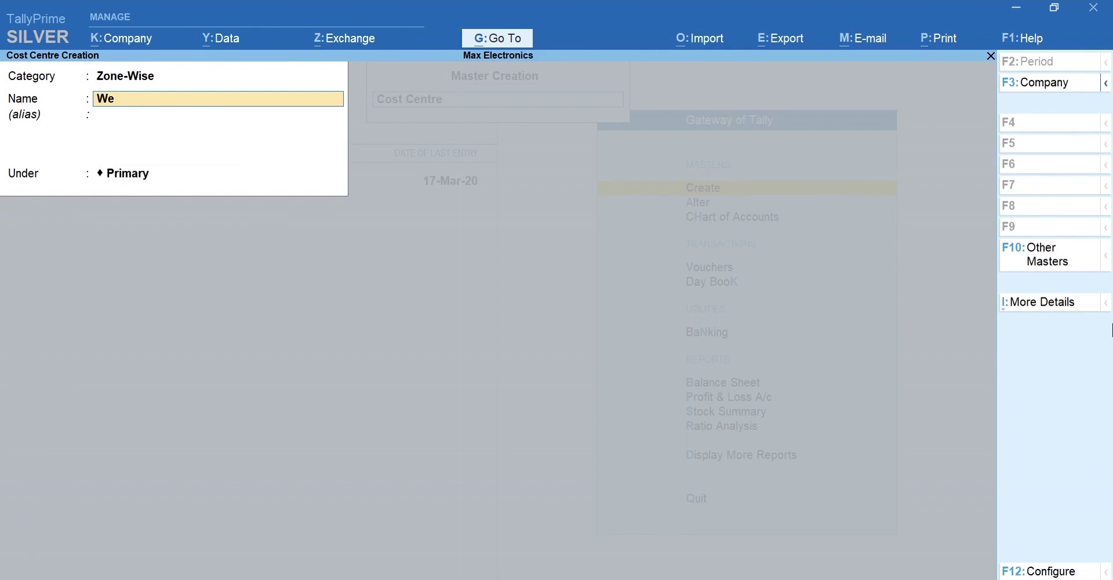
text(st Zone)
key(Return)
key(Return)
key(Return)
key(Return)
key(Escape)
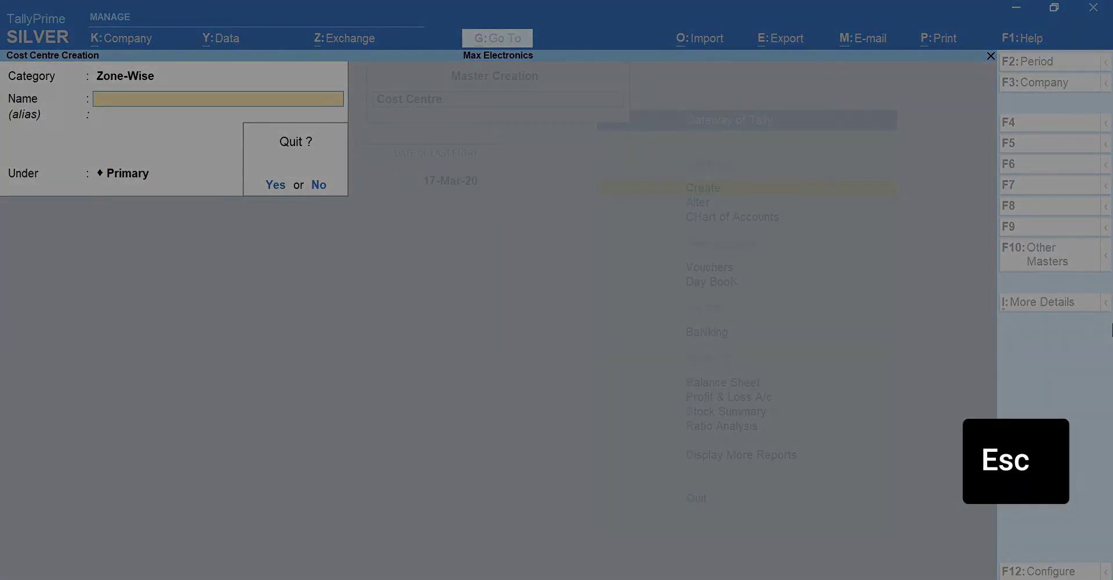
Step: Close the cost centre form and start a new Sales voucher from the Gateway
key(Return)
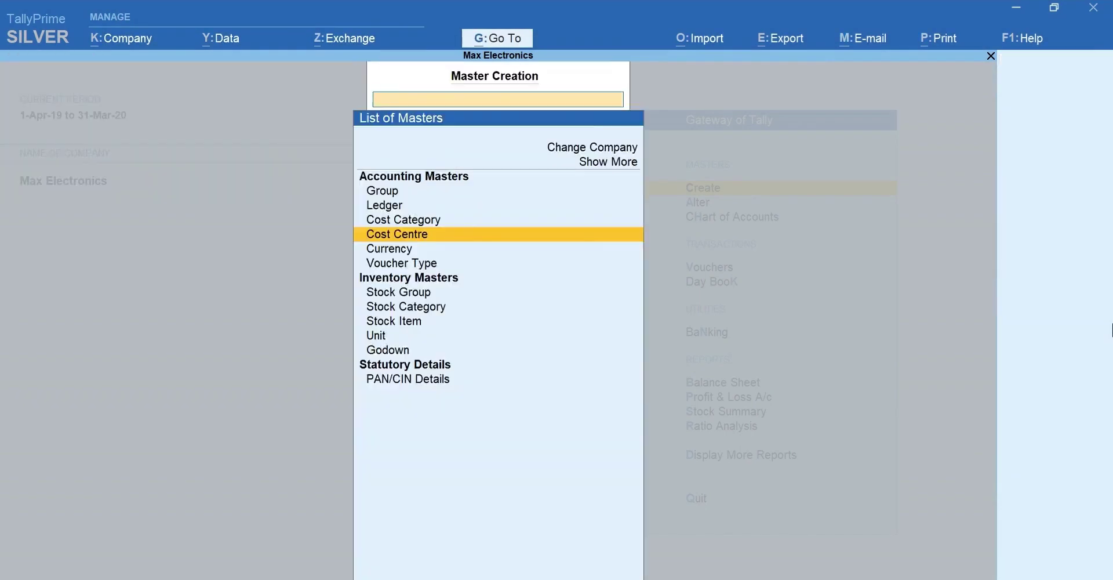
key(Escape)
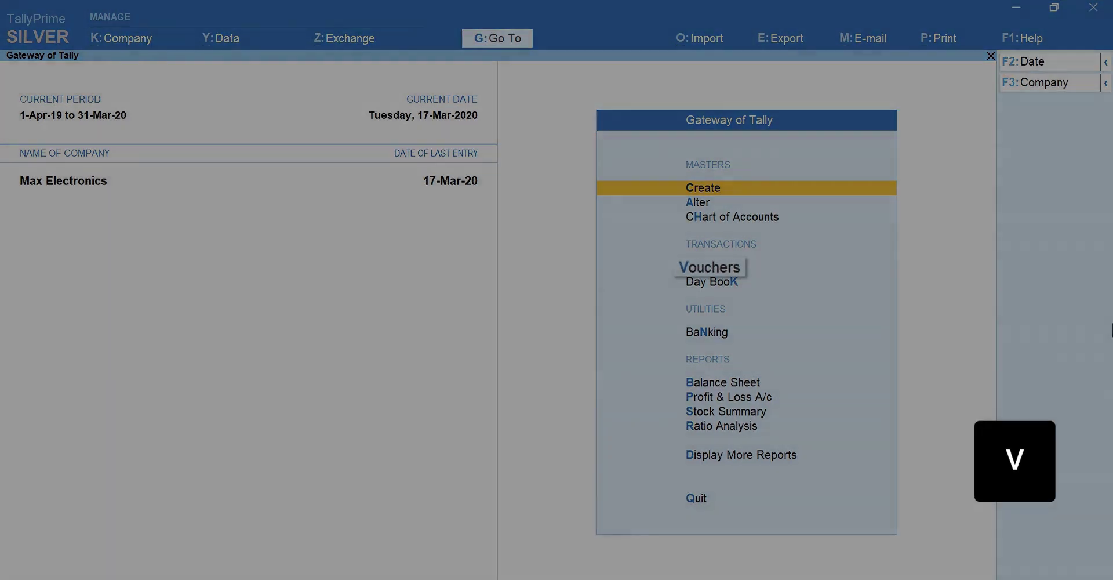
key(v)
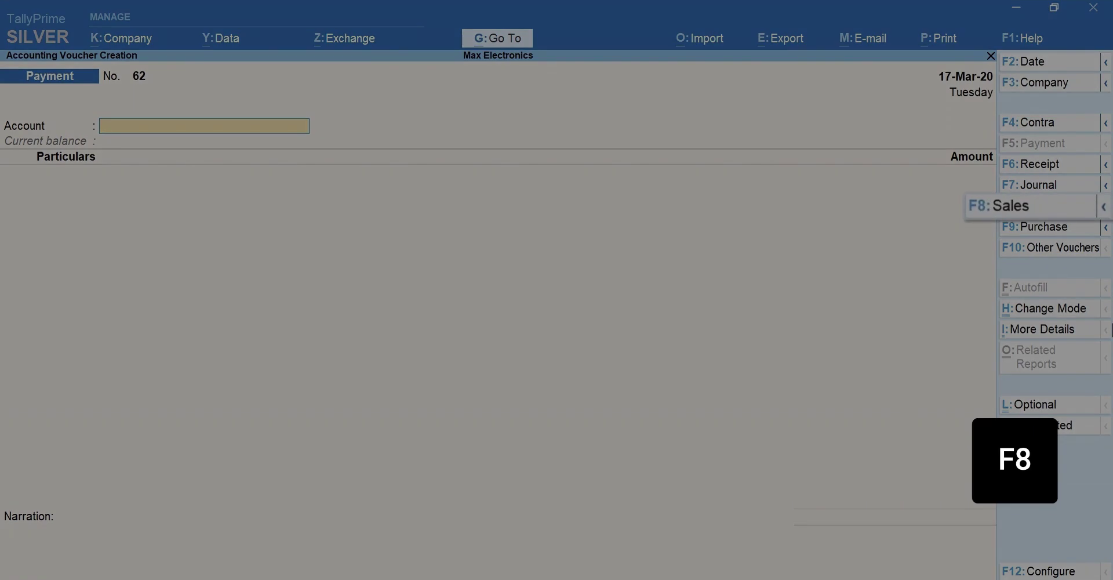
key(F8)
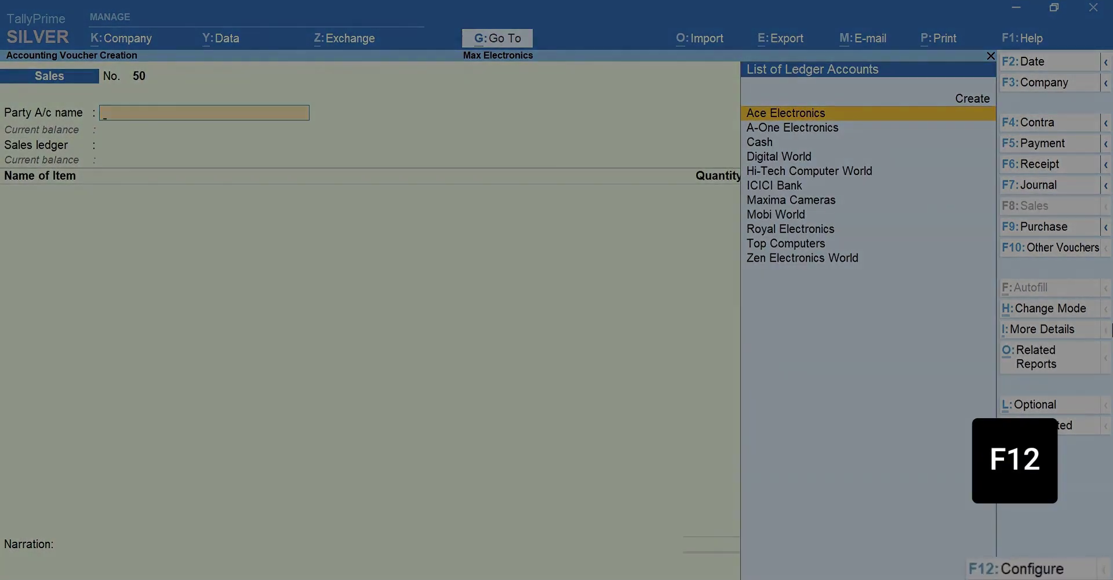
Step: Set 'Select common Ledger Account for Item Allocation' to No in the voucher configuration
key(F12)
key(Return)
key(Return)
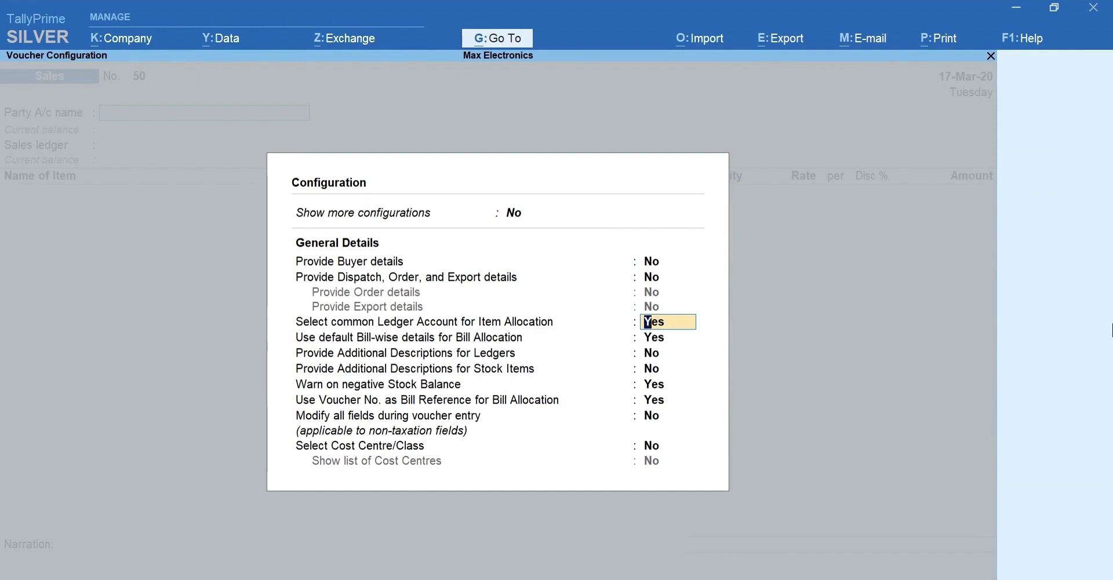
text(n)
key(Return)
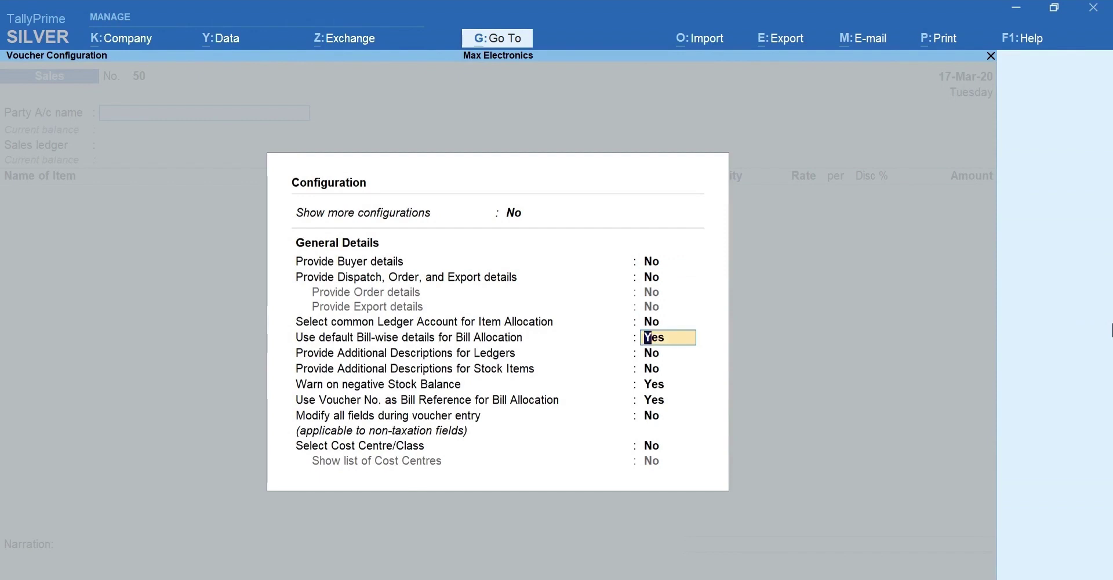
key(ctrl+a)
Step: Enter party Ace Electronics and 2 Nos of Dell 17 Inch Monitor
key(Return)
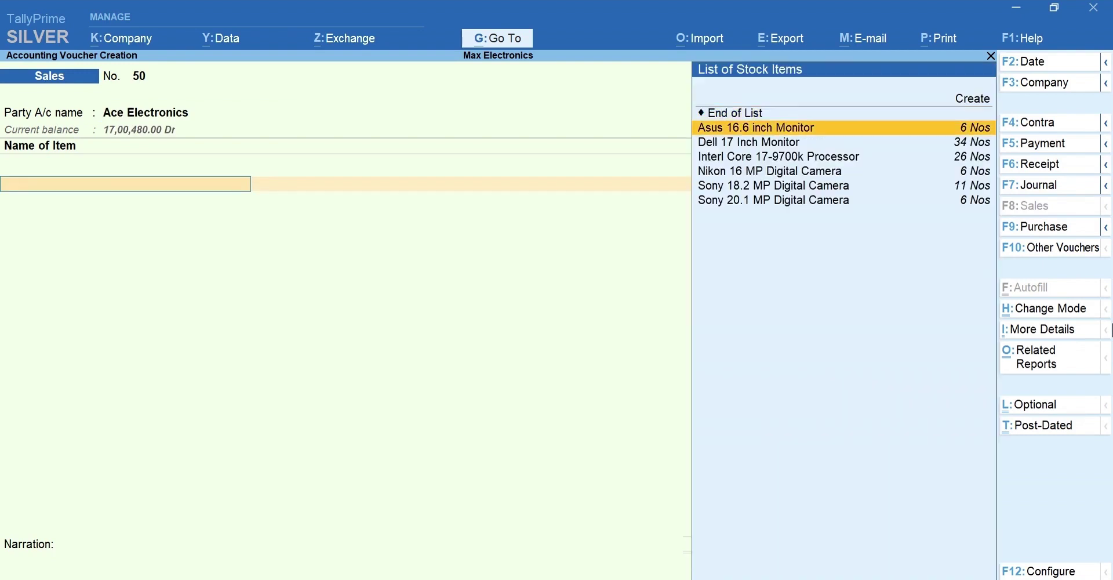
key(Down)
key(Return)
text(2)
key(Return)
key(Return)
key(Return)
key(Return)
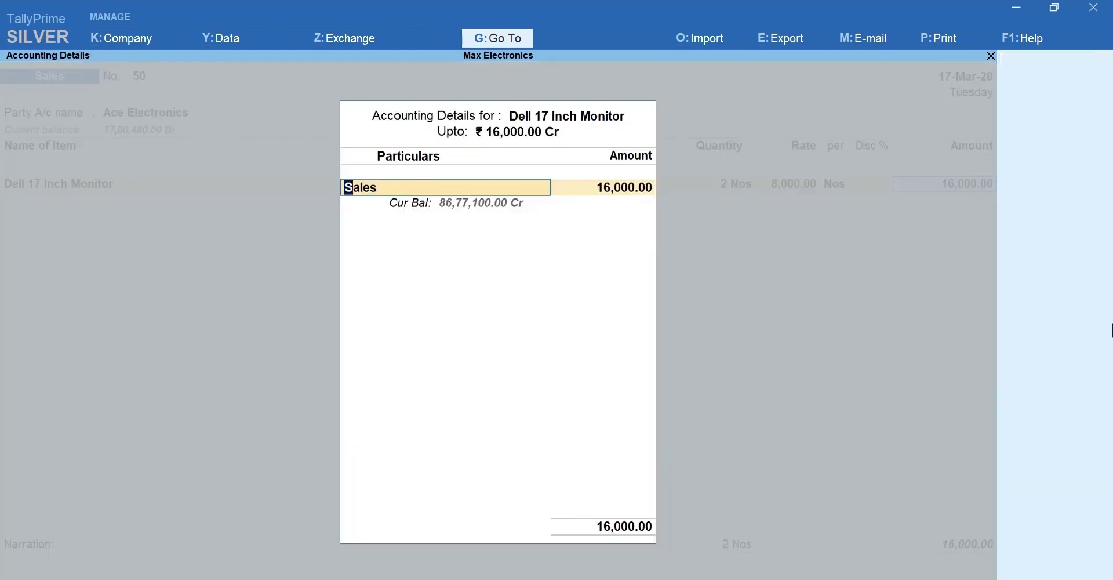
Step: Allocate the 16,000 Sales amount to Salesman-Wise/Salesman-1 and Zone-Wise/South Zone
key(Return)
key(Return)
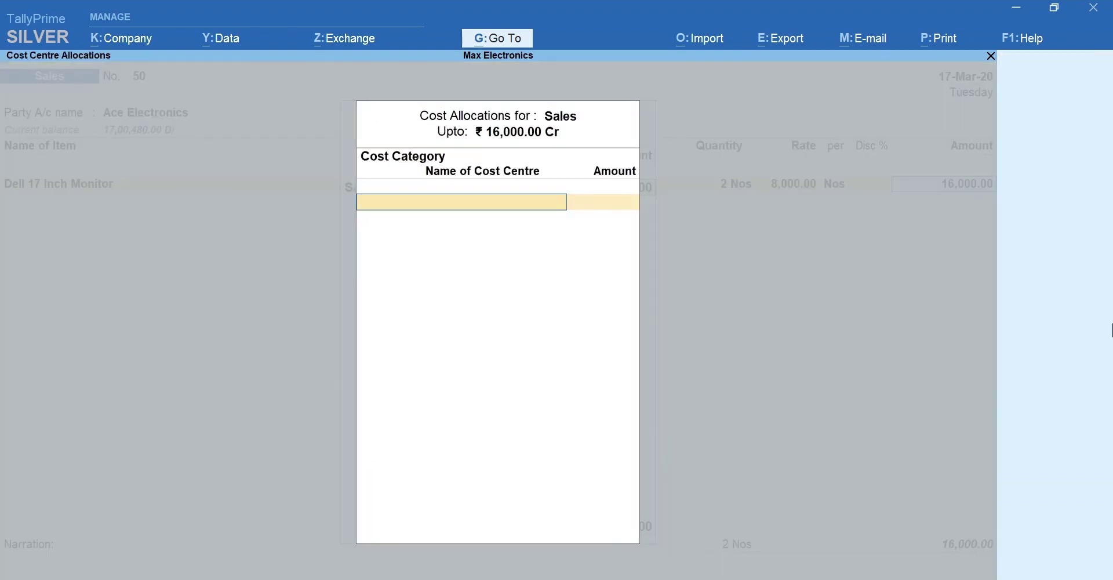
text(Sa)
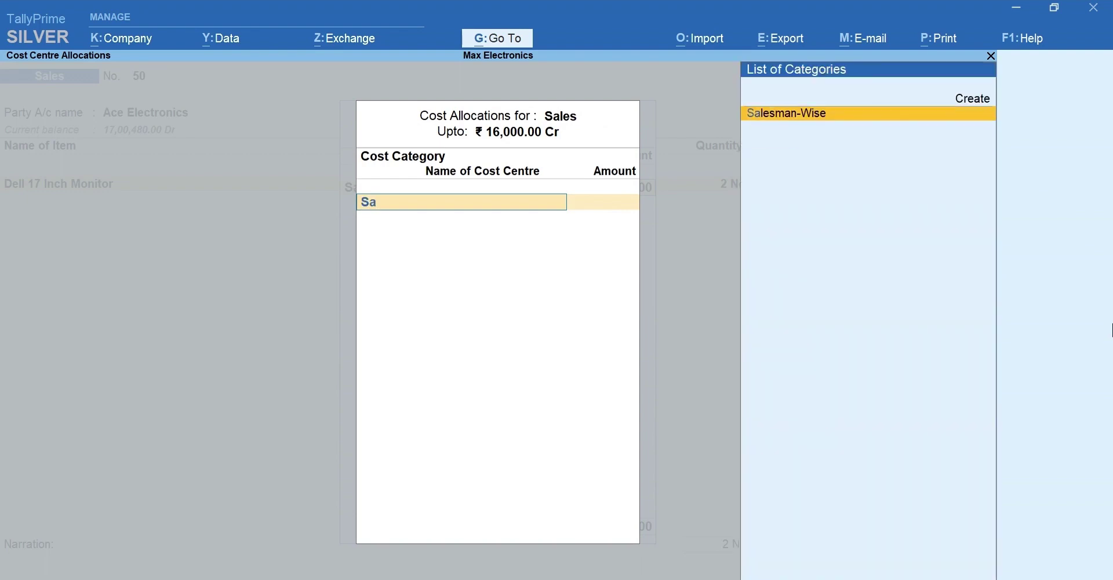
key(Return)
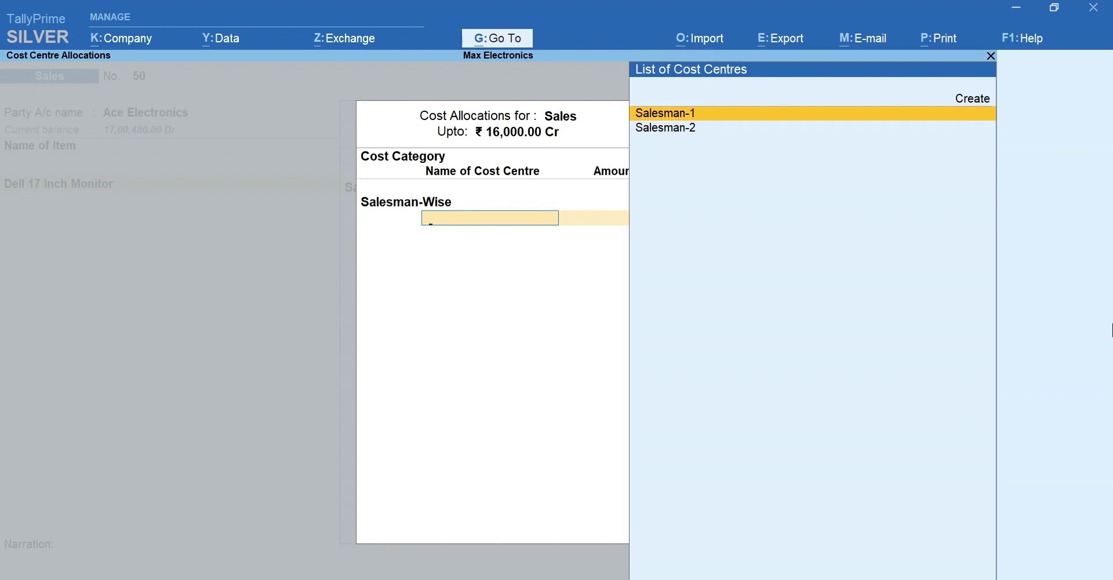
key(Return)
key(Return)
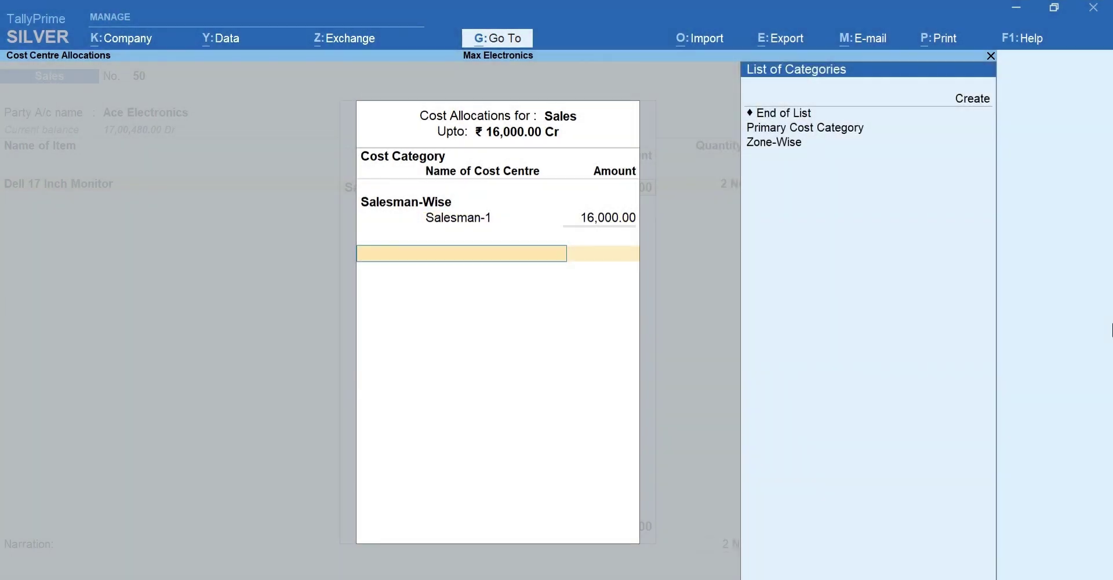
key(Down)
key(Down)
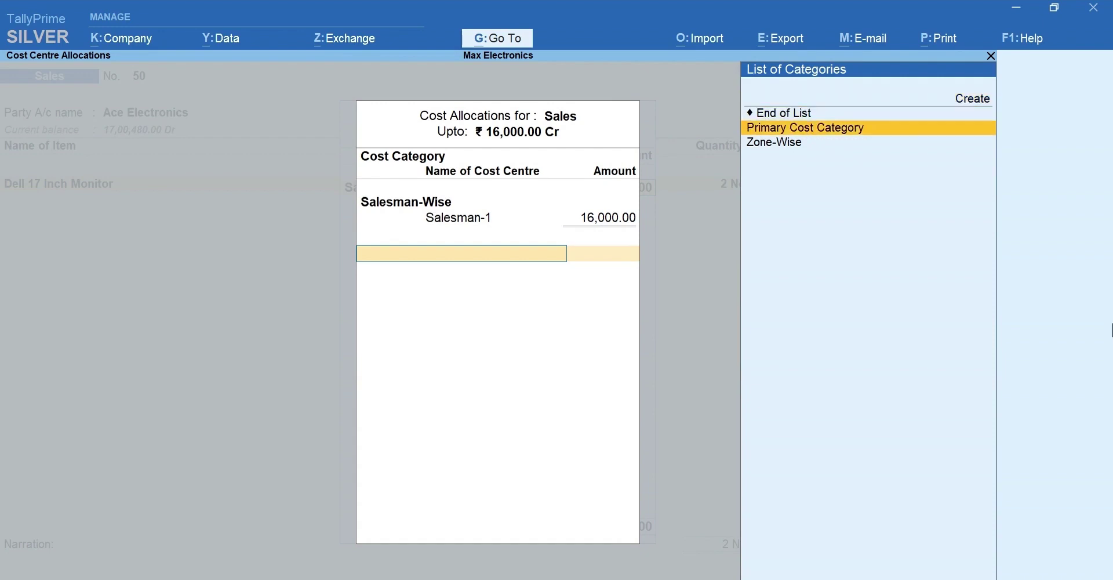
key(Return)
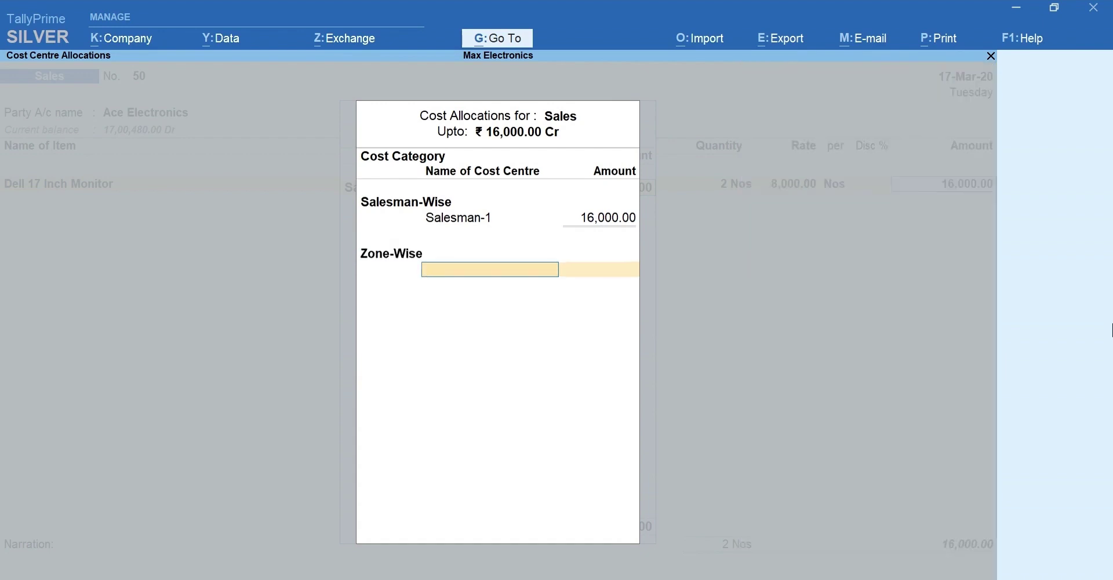
key(Down)
key(Return)
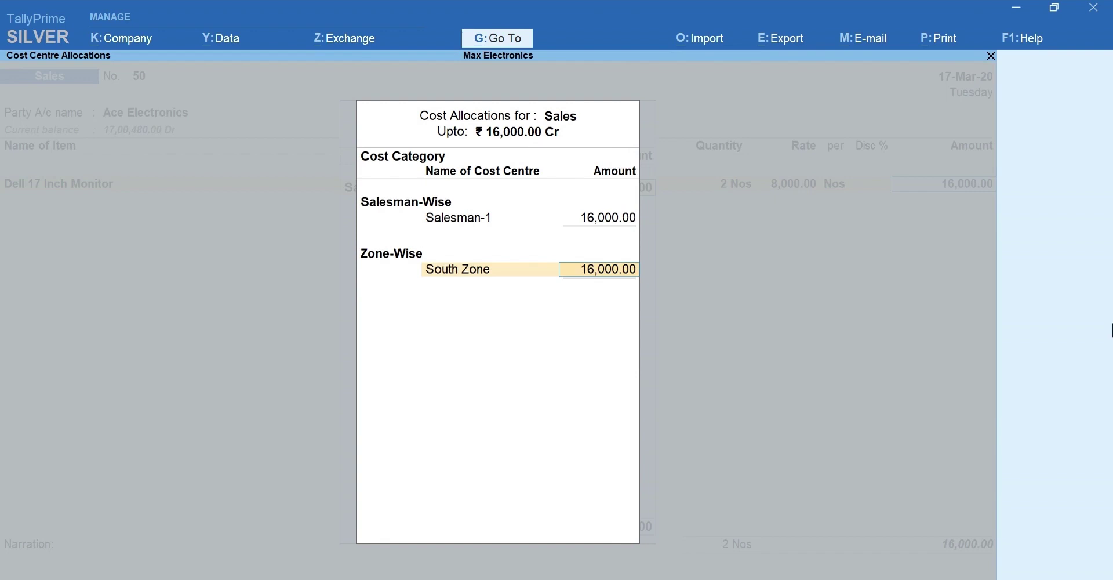
key(Return)
key(Return)
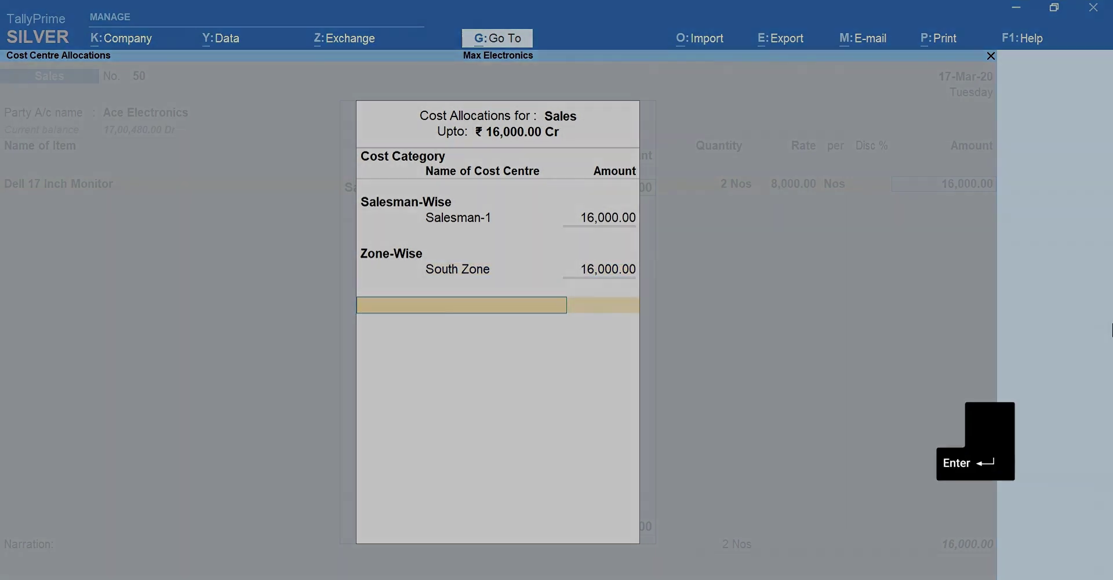
Step: Accept Sales voucher No. 50, leaving a blank voucher No. 51
key(Return)
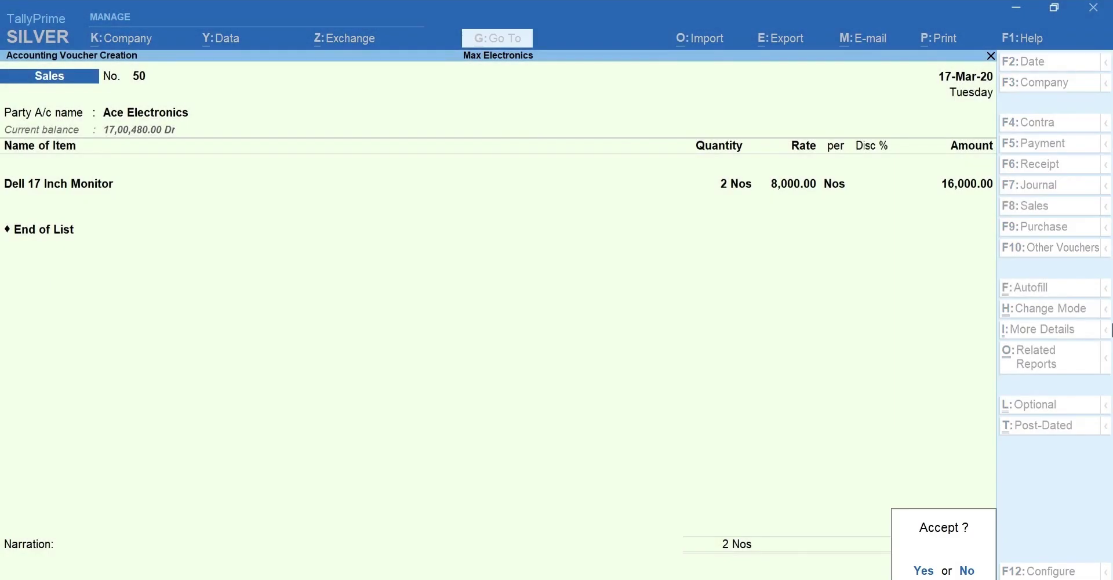
key(Return)
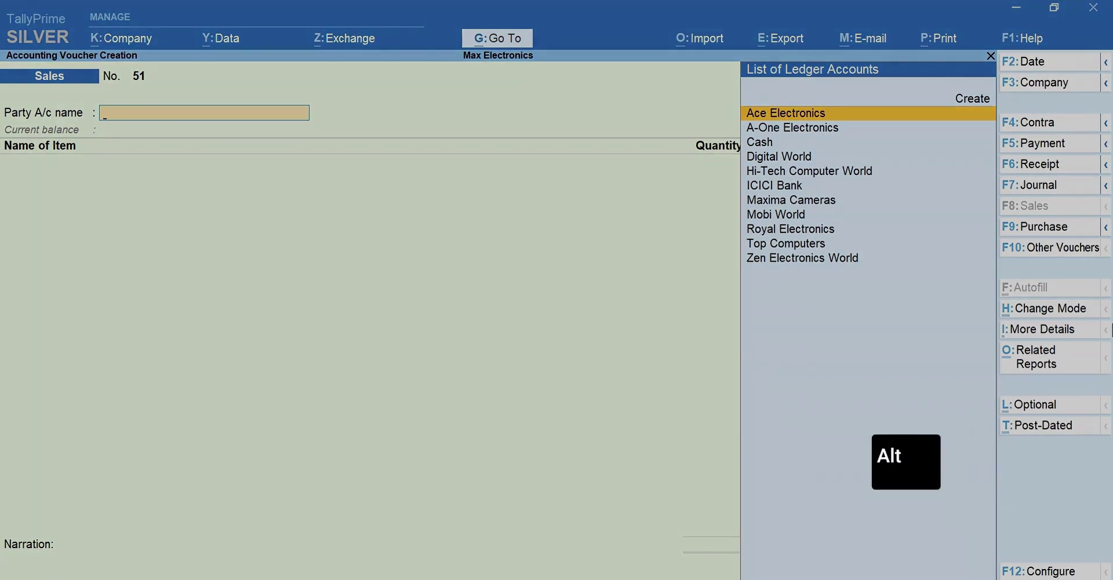
Step: Open the Cost Category Summary and step down to the Salesman-1 and South Zone rows
key(alt+g)
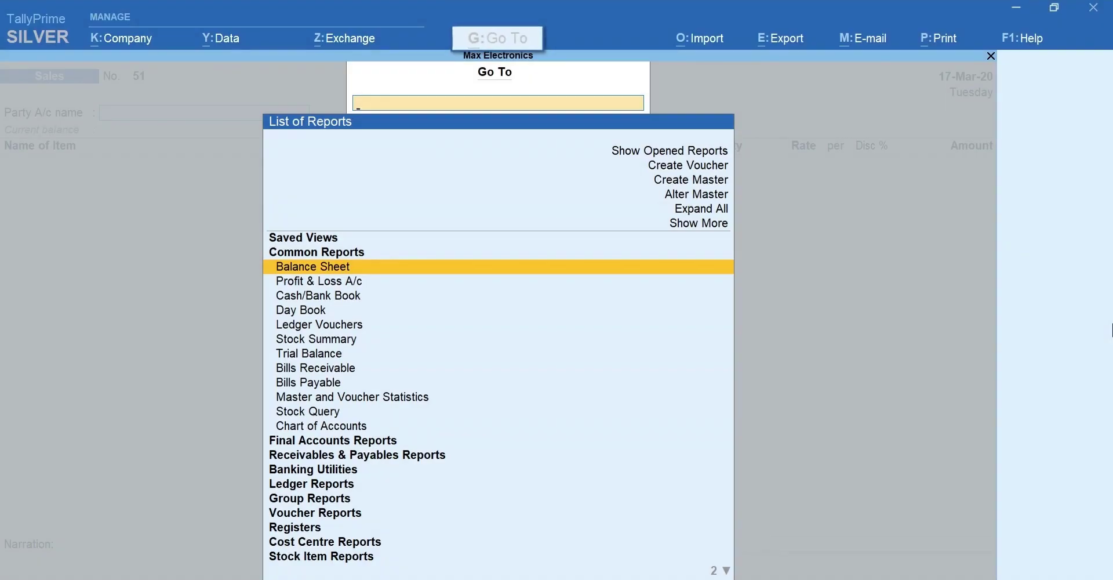
text(Cost)
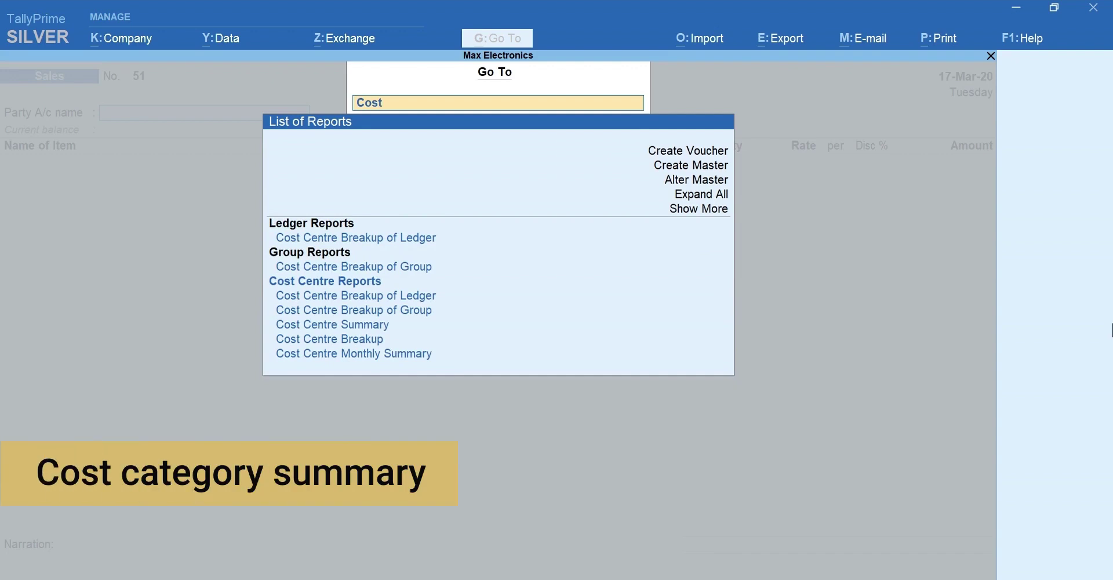
text( Ca)
key(Return)
key(Down)
key(Down)
key(Down)
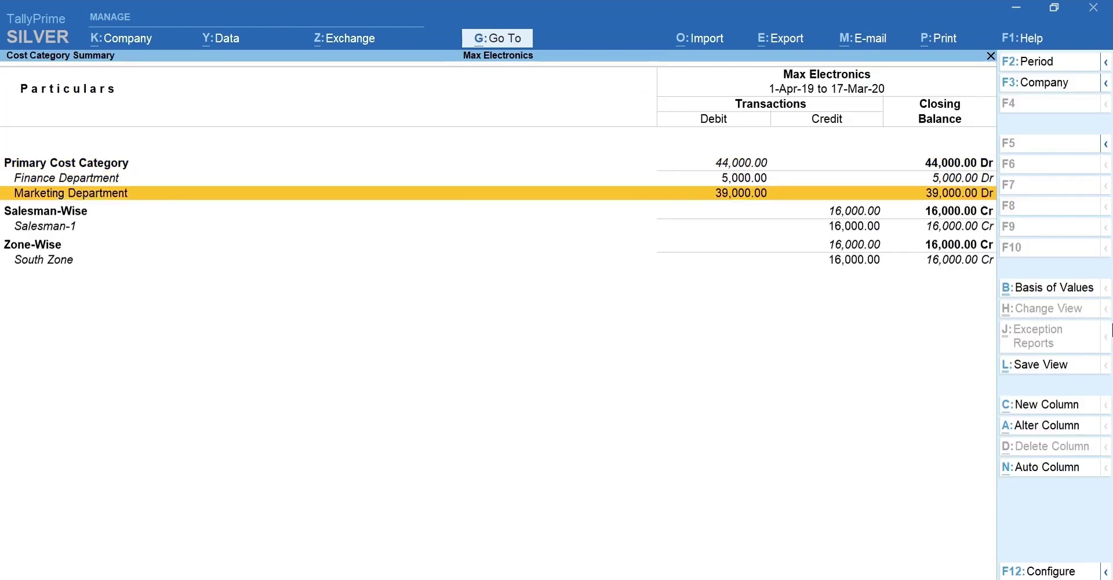
key(Down)
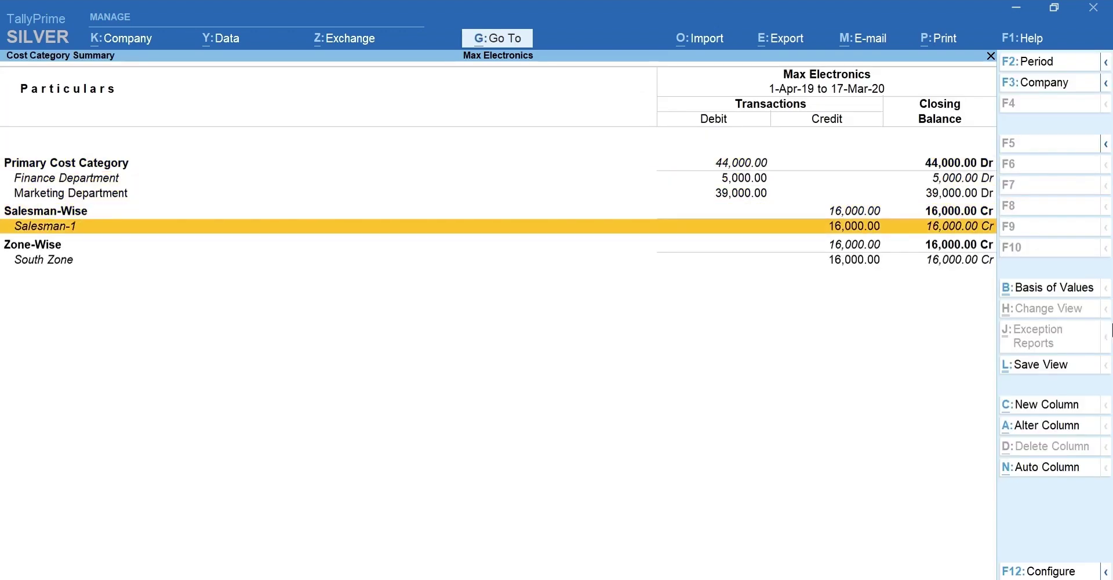
key(Down)
key(Down)
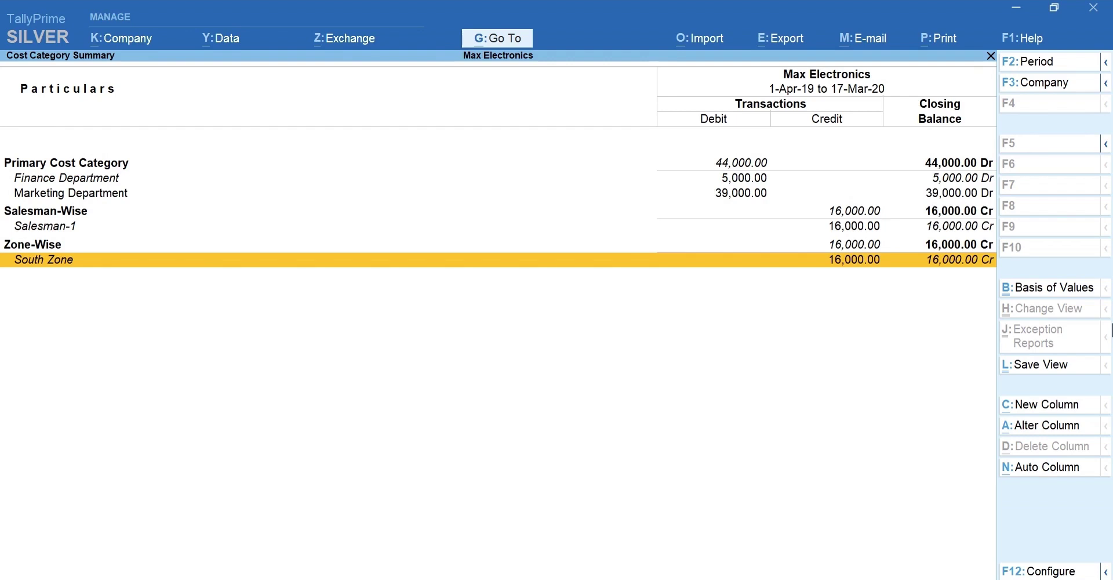
Step: Quit the report and voucher entry, then reach Cost Centre Class setup in company features
key(Escape)
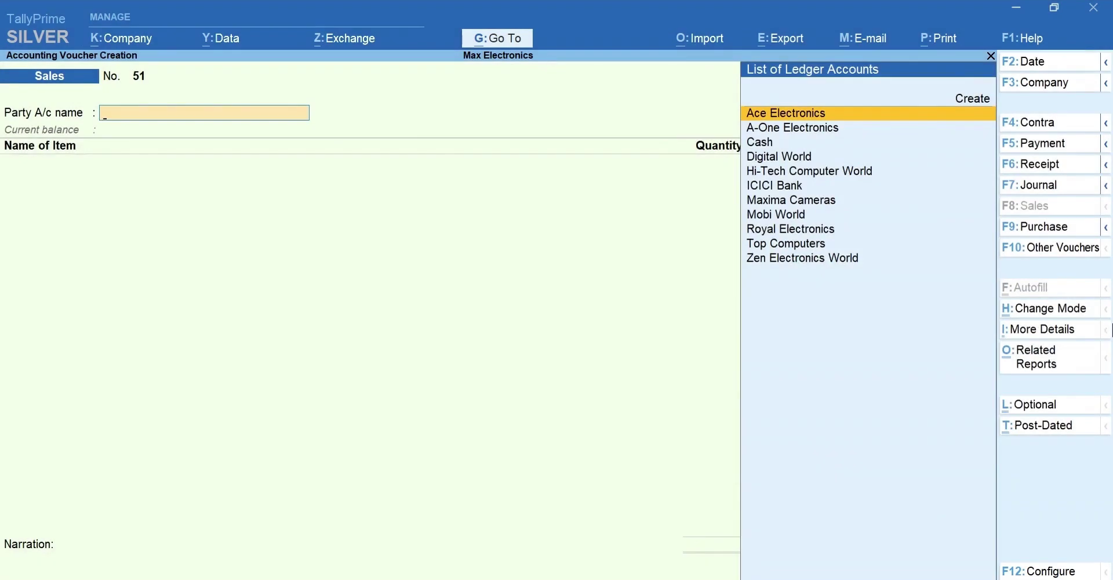
key(Escape)
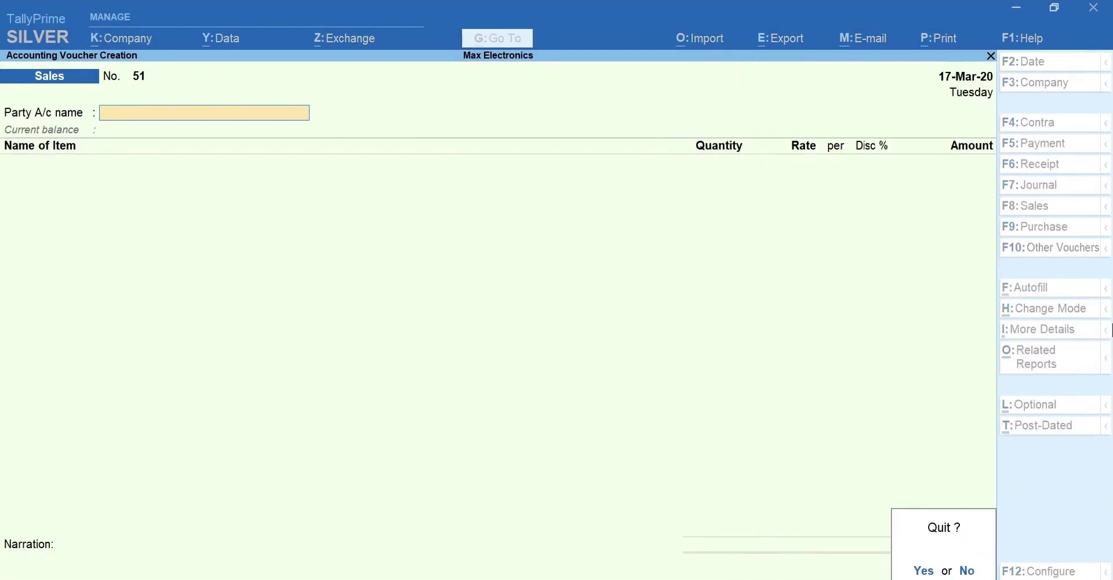
key(y)
key(F11)
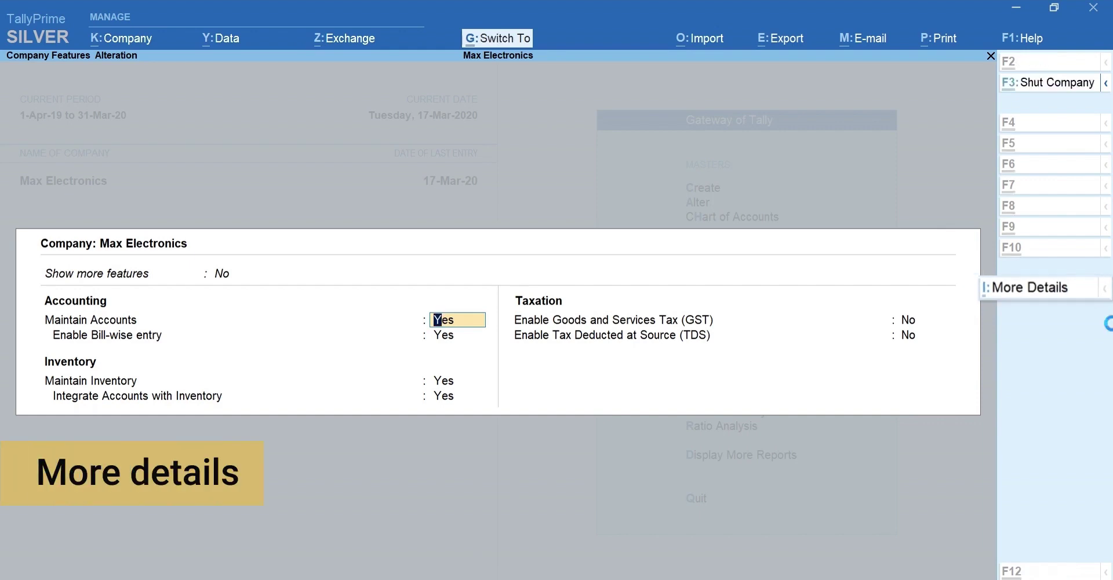
key(ctrl+i)
key(Down)
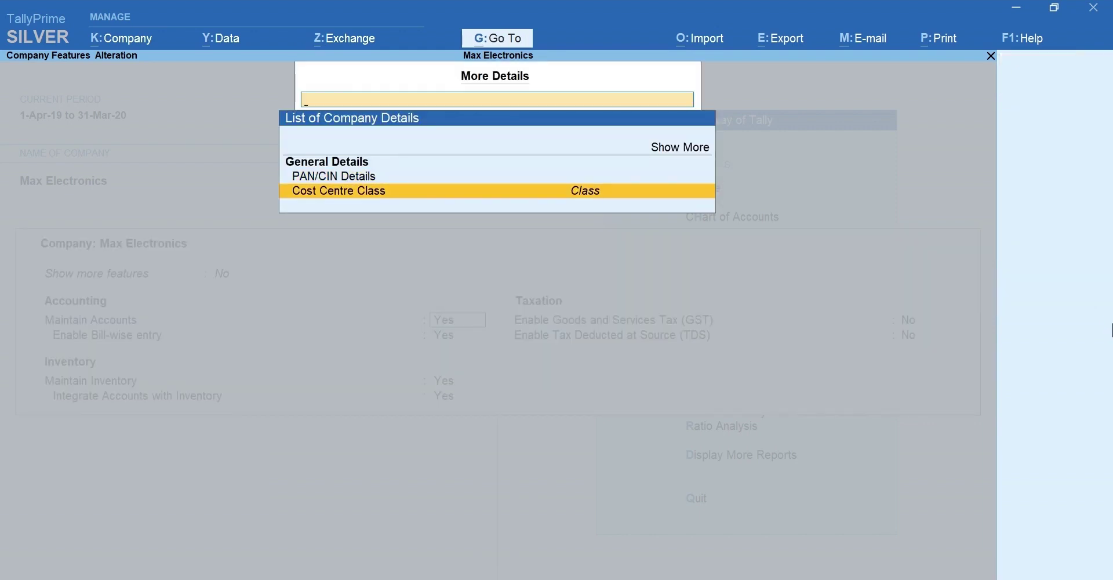
key(Return)
Step: Define Class-1 allocating Primary Cost Category 60% to Finance Department, 40% to Marketing Department
text(Class-1)
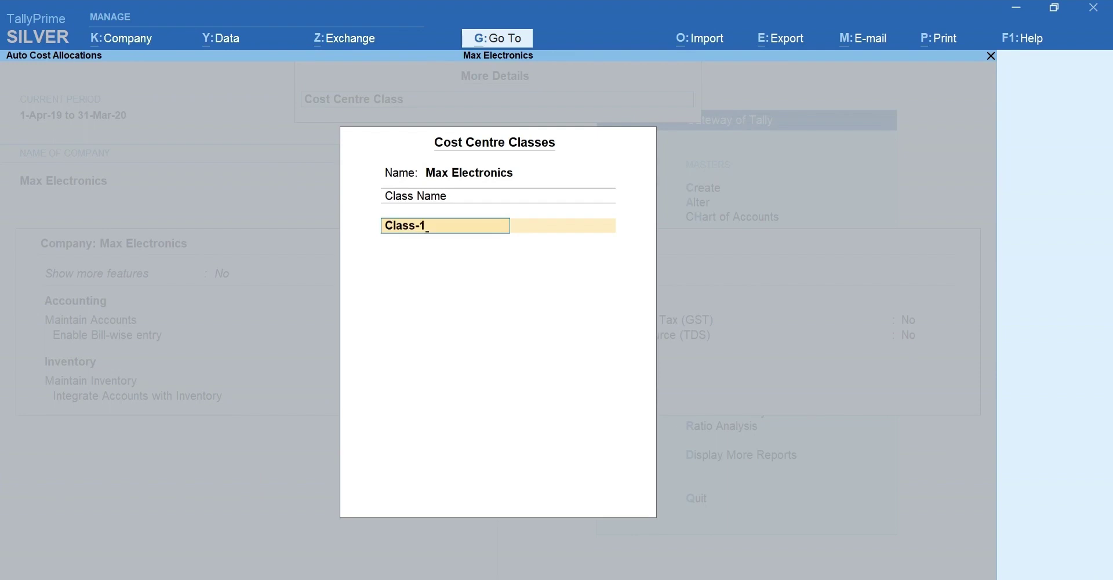
key(Return)
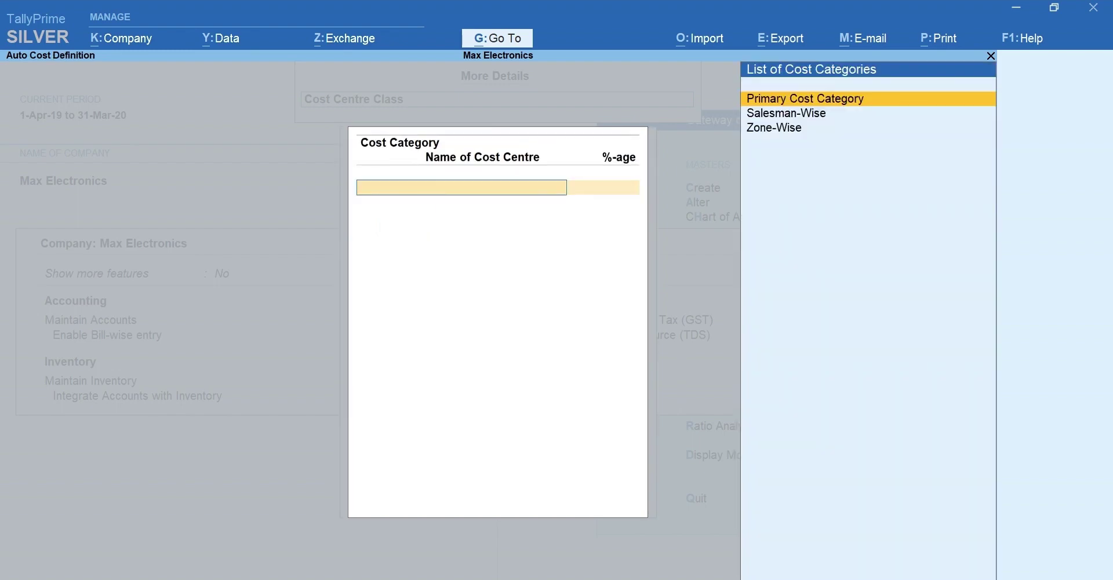
key(Return)
key(Down)
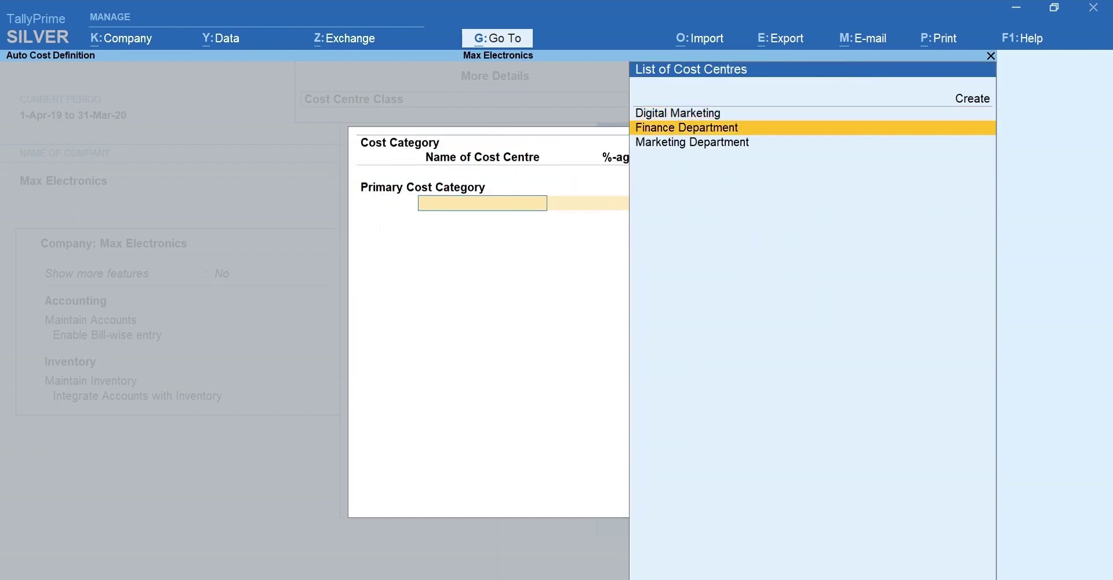
key(Return)
text(60)
key(Return)
key(Return)
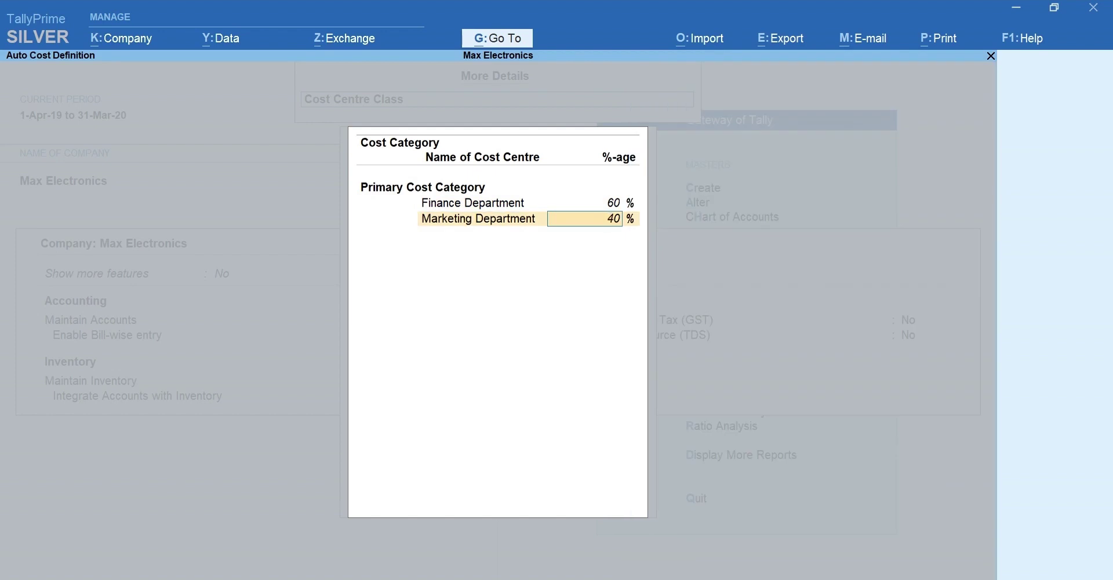
key(Return)
key(Return)
key(ctrl+a)
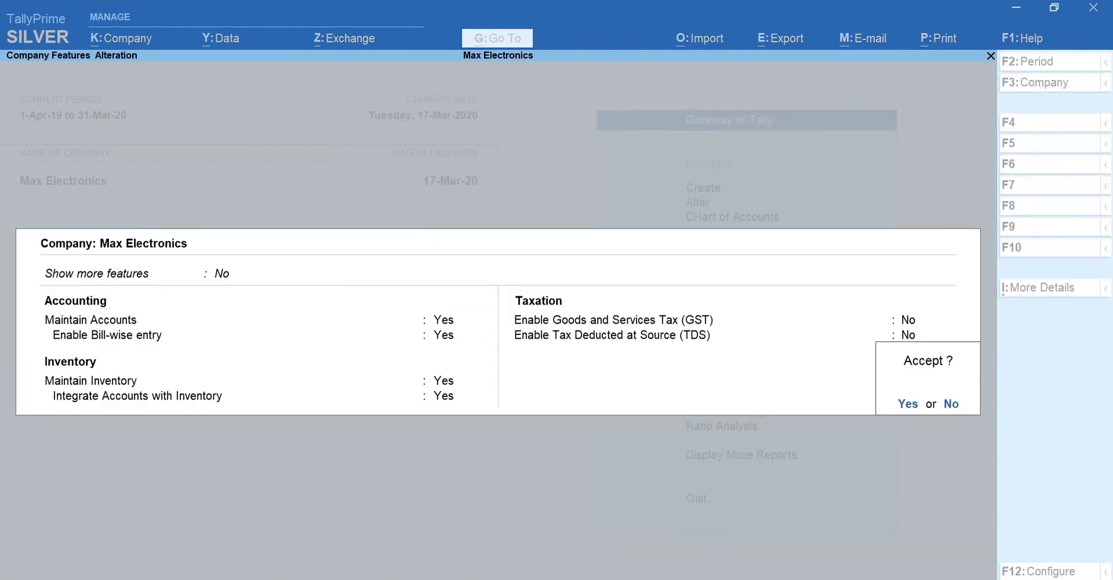
Step: Accept the features, start a Payment voucher with Select Cost Centre/Class on, using Class-1
key(Return)
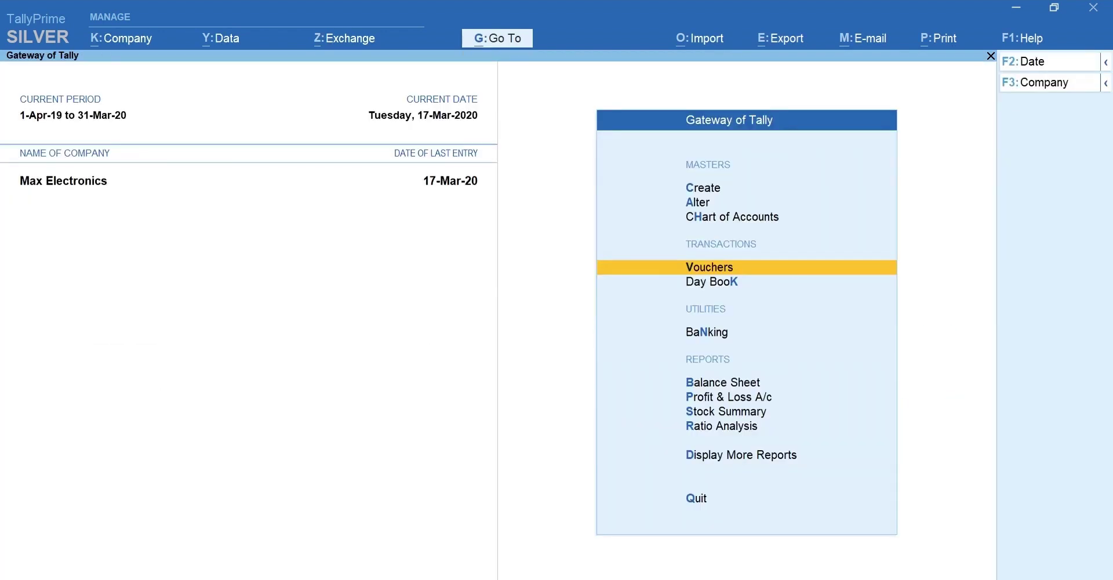
key(Return)
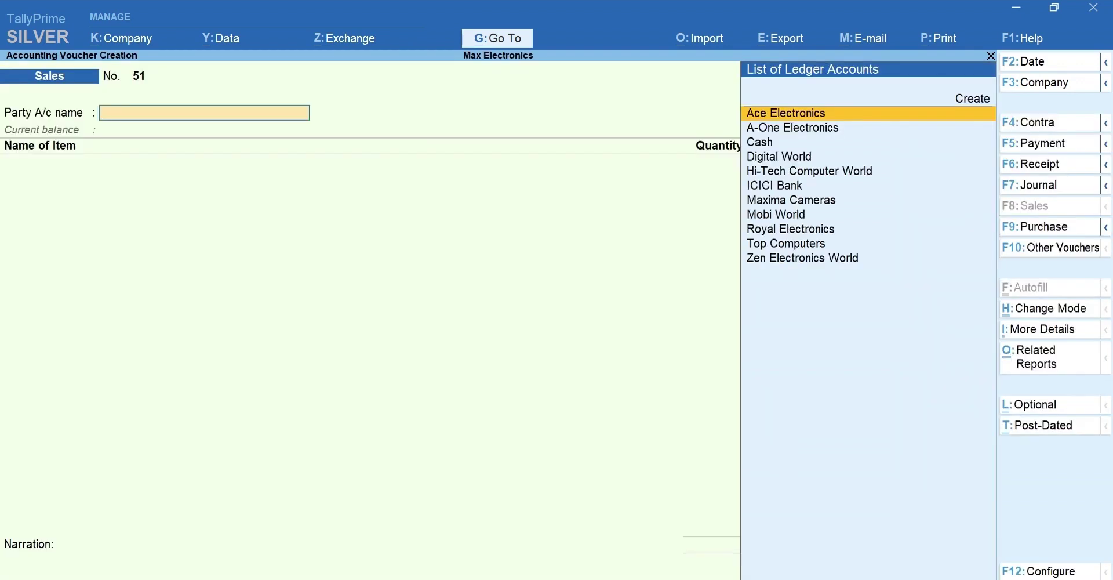
key(F5)
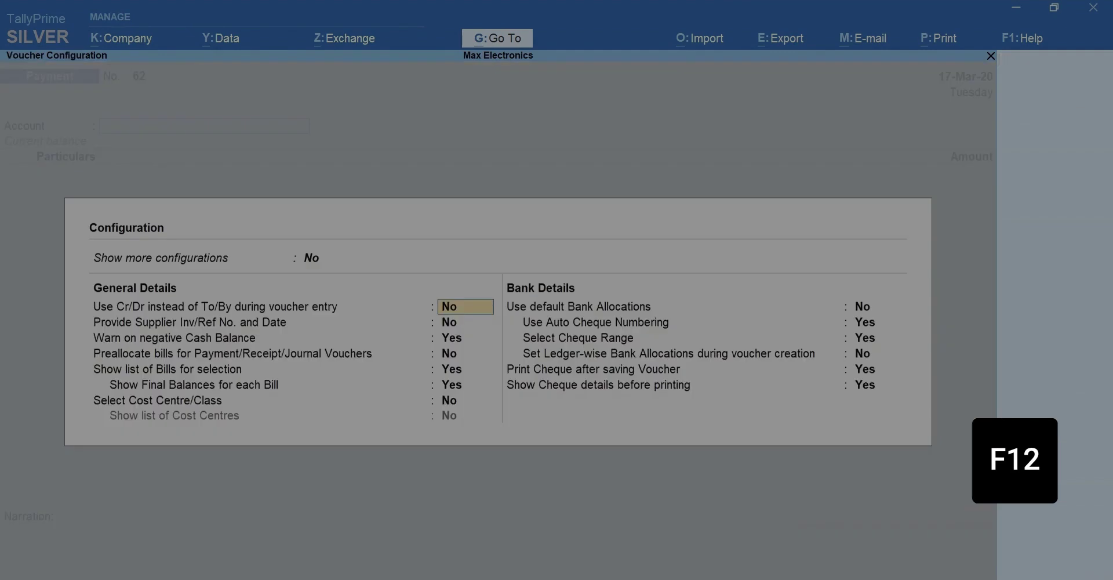
key(Down)
key(Down)
key(Down)
key(Down)
key(Down)
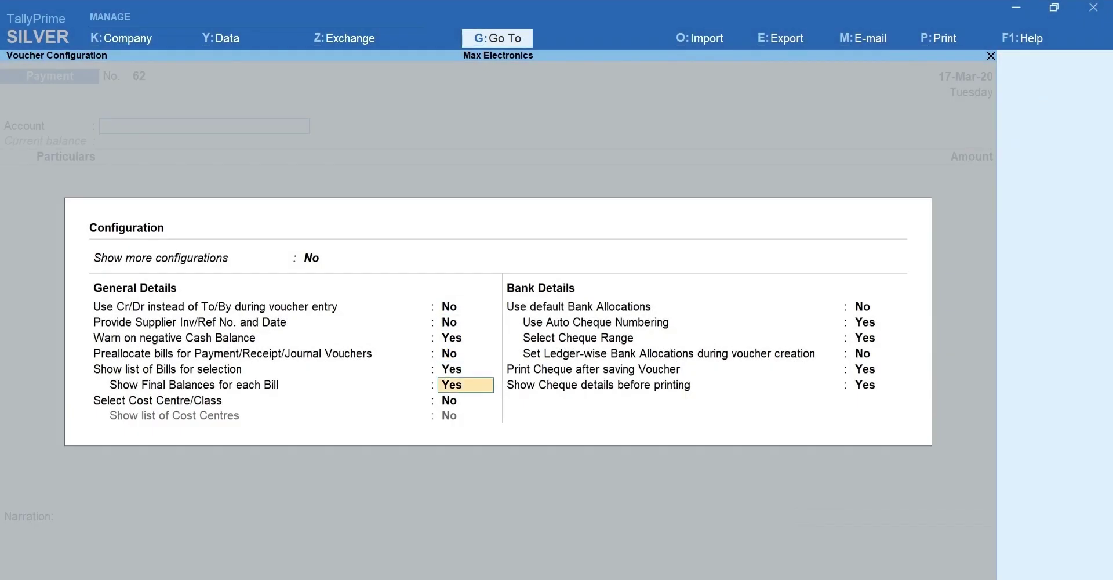
key(Down)
key(y)
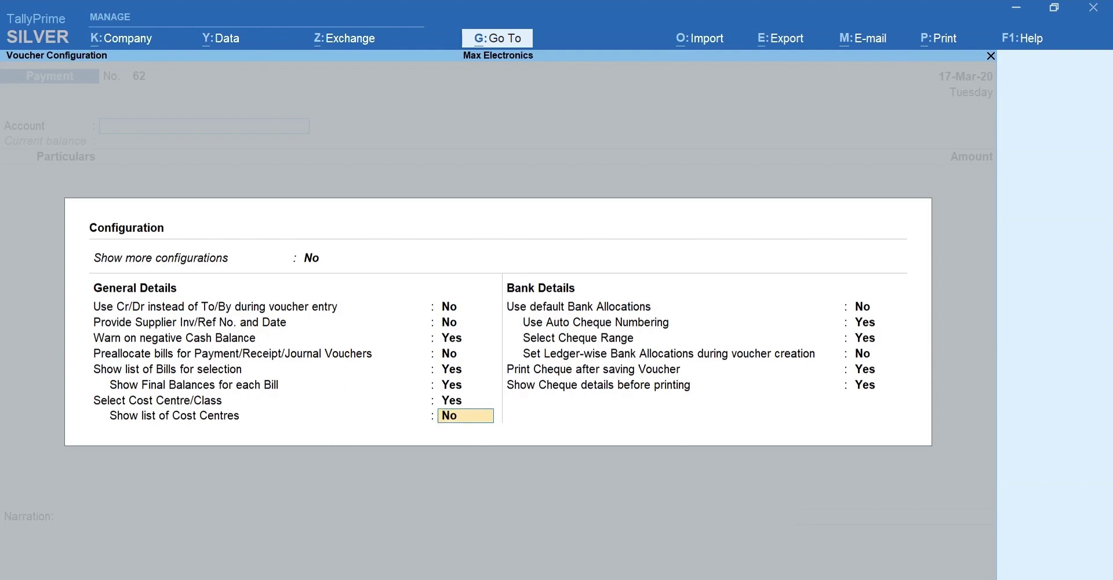
key(Return)
key(Down)
key(Return)
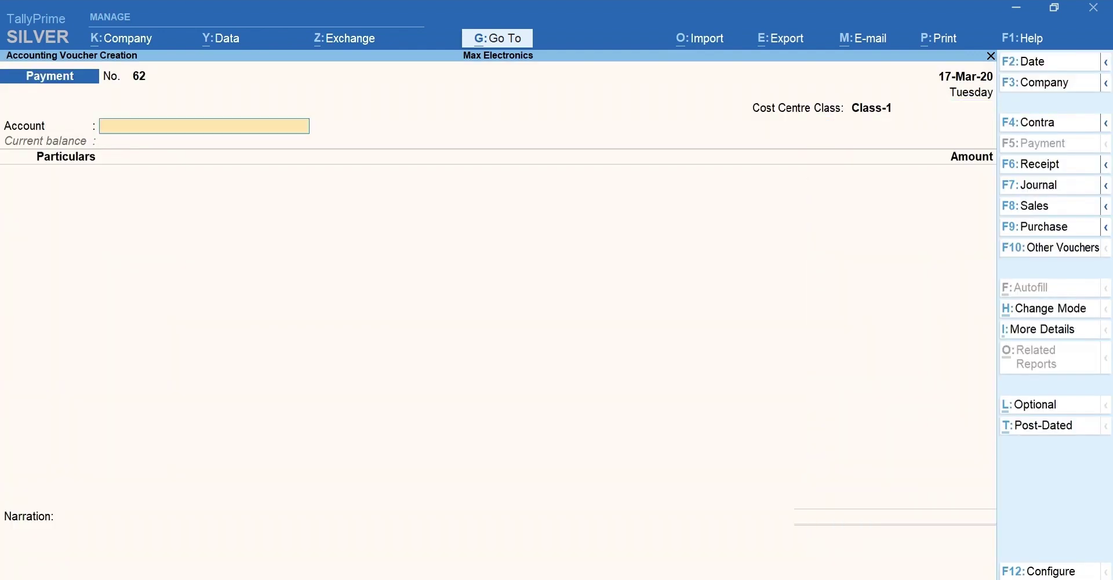
Step: Pay 3,000 Courier Charges from ICICI Bank, fill in the cheque details, and save
text(ic)
key(Return)
text(cou)
key(Return)
text(3000)
key(Return)
key(Return)
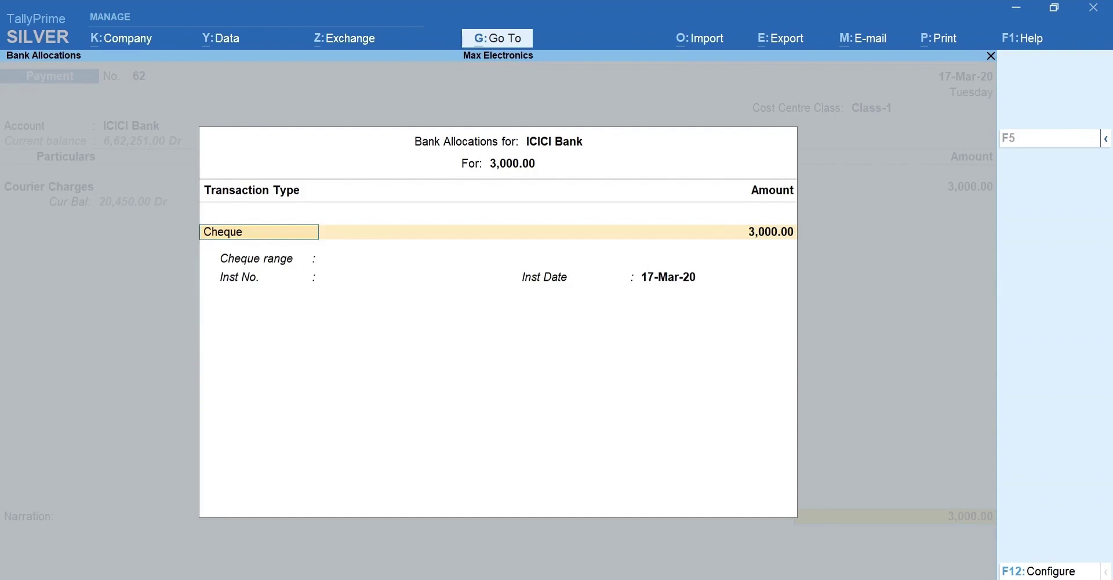
key(Return)
text(560001)
key(Return)
key(Return)
key(Return)
key(Return)
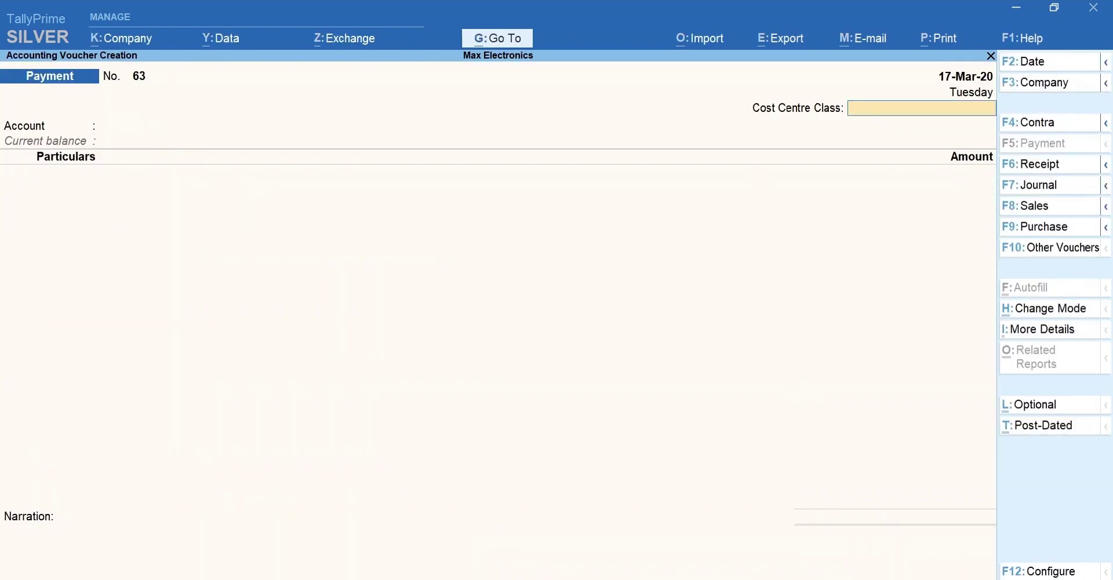
Step: Review voucher 62, then open the Cost Centre Summary in detailed view
key(Page_Up)
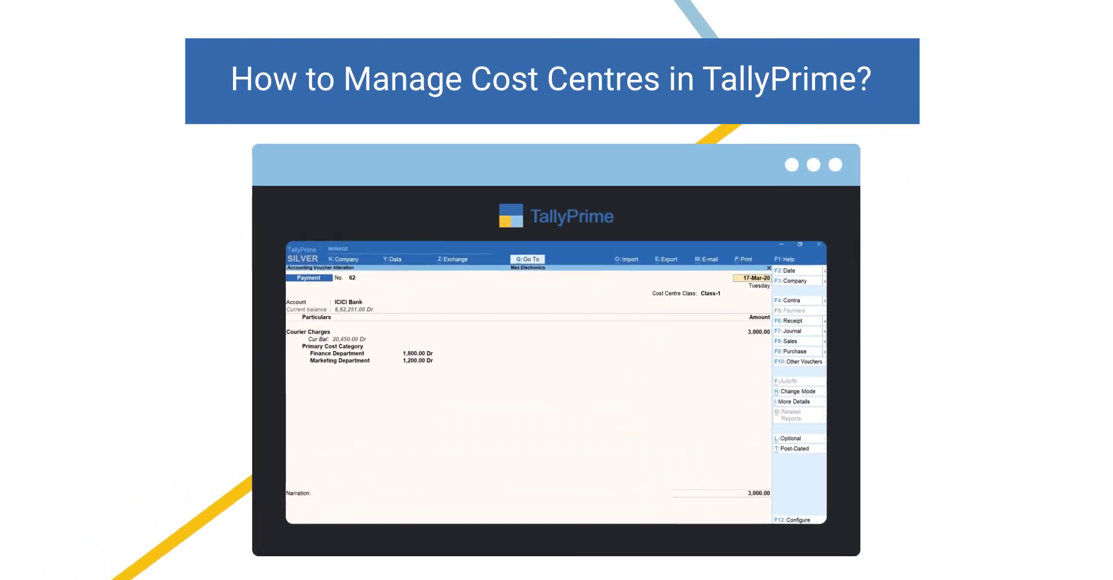
key(alt+g)
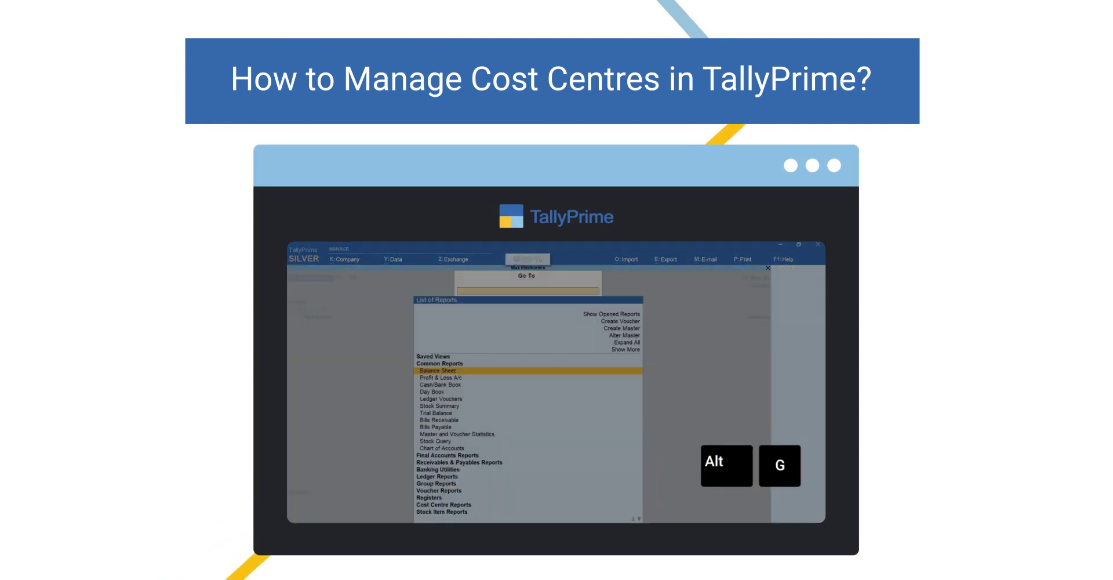
text(cost centre)
key(Down)
key(Down)
key(Down)
key(Down)
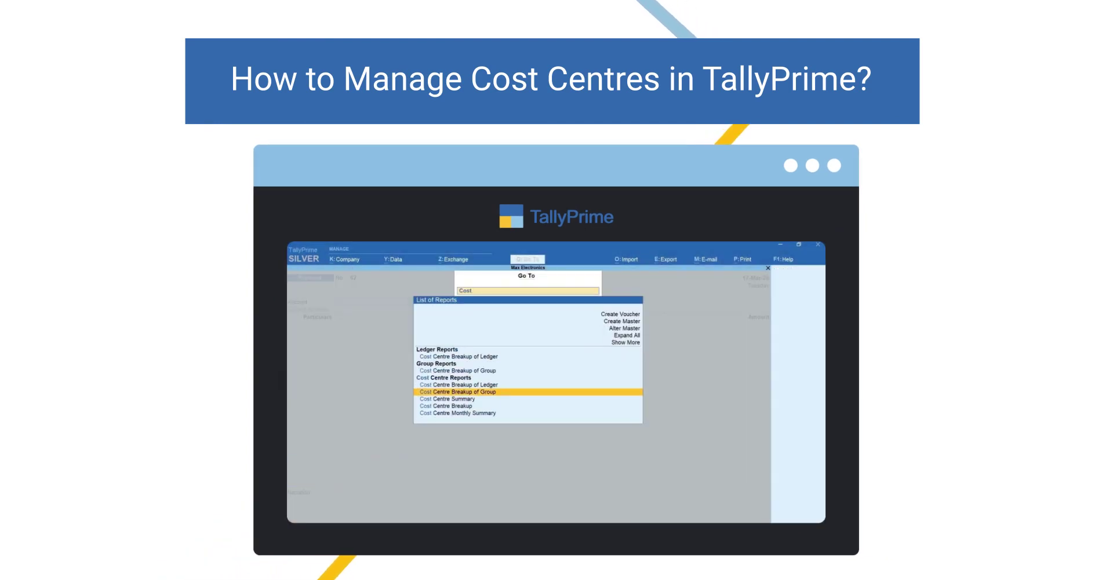
key(Return)
key(alt+F5)
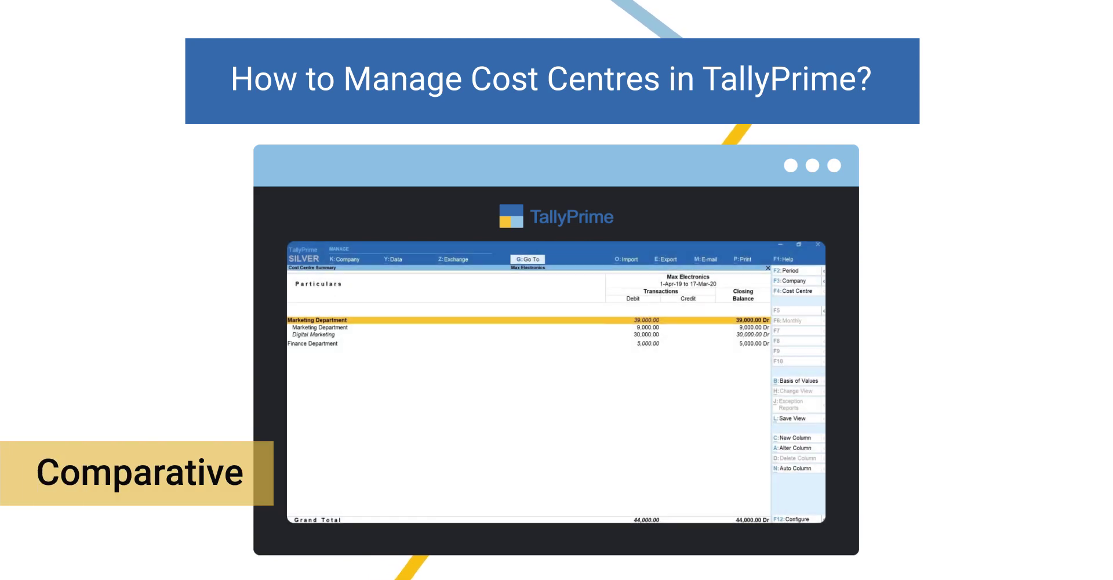
key(Down)
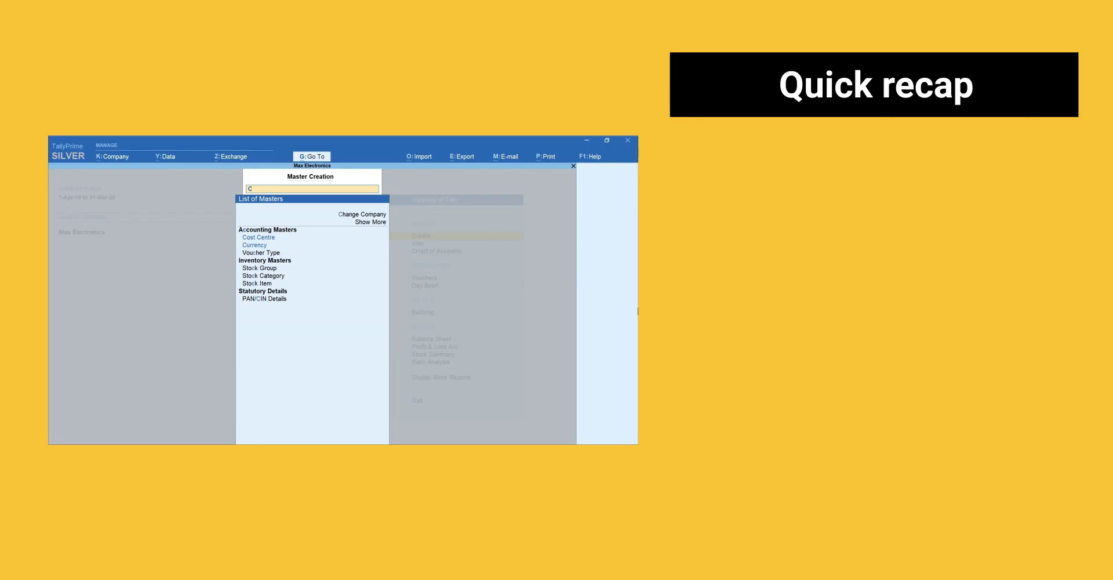
text(Cost Cate)
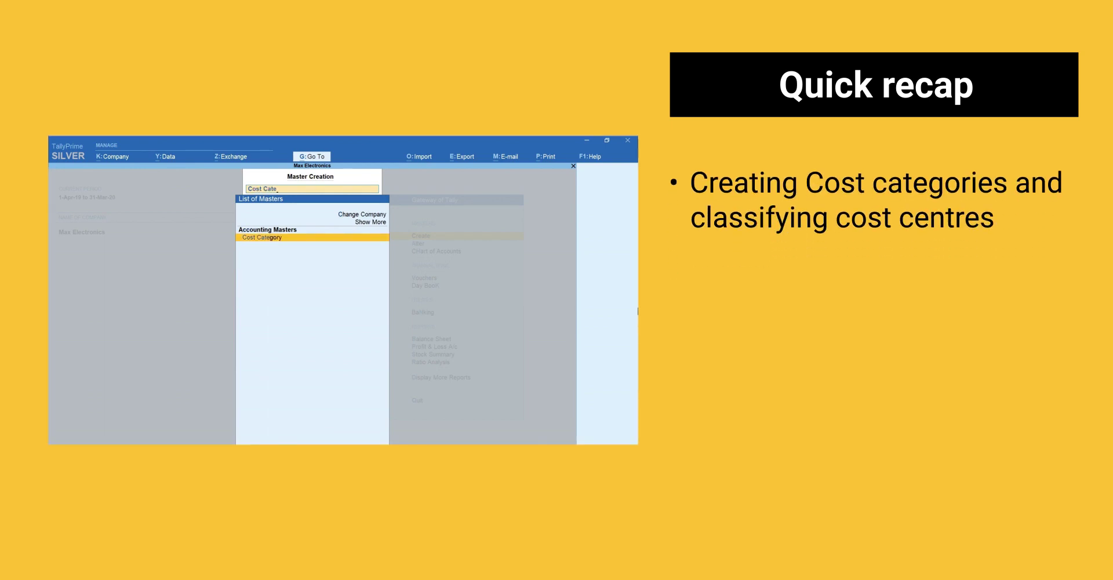
key(Return)
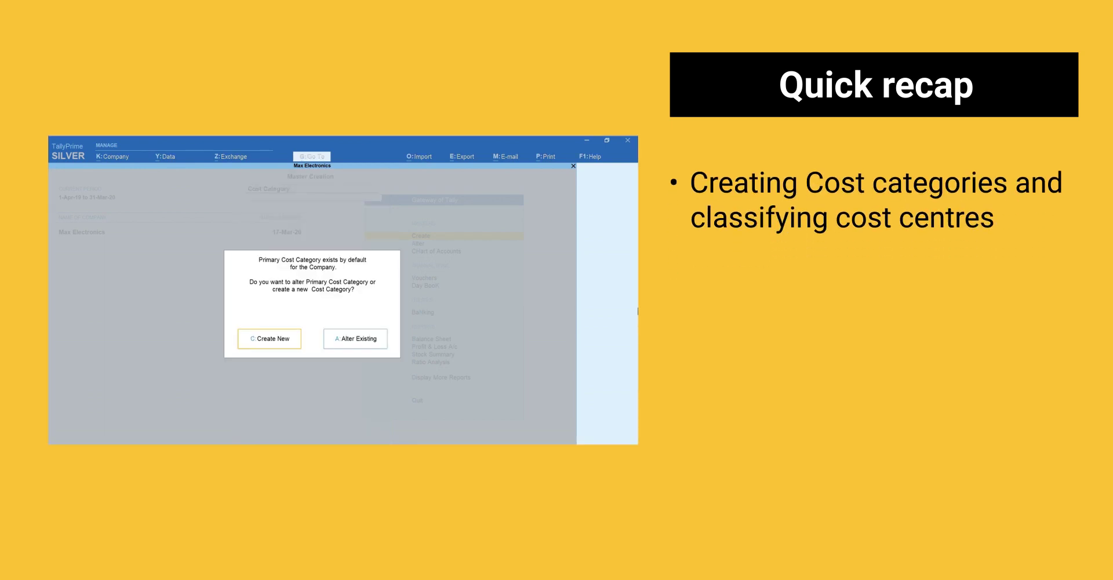
key(c)
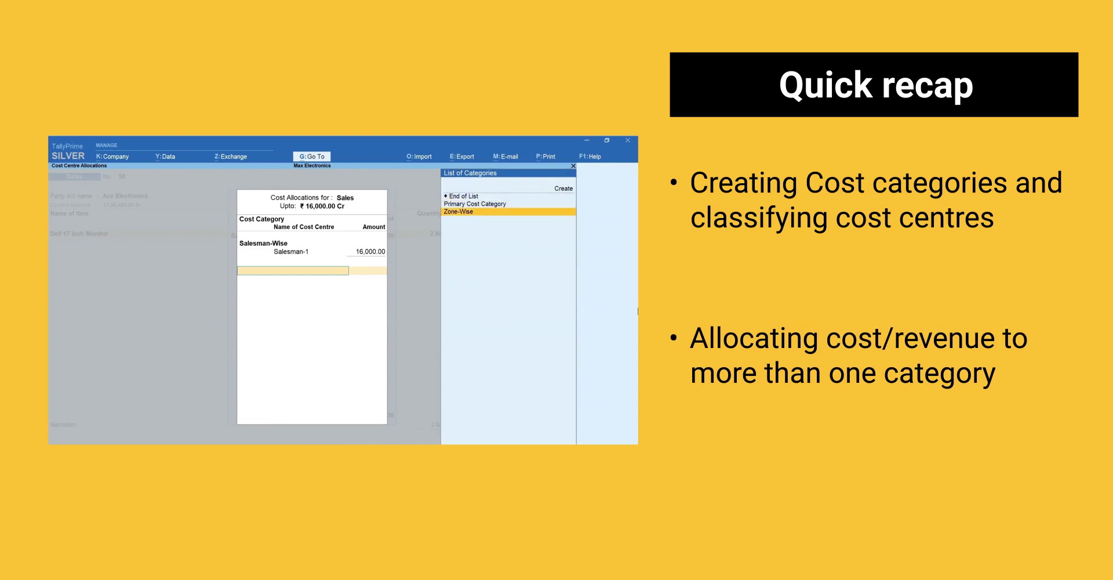
key(Return)
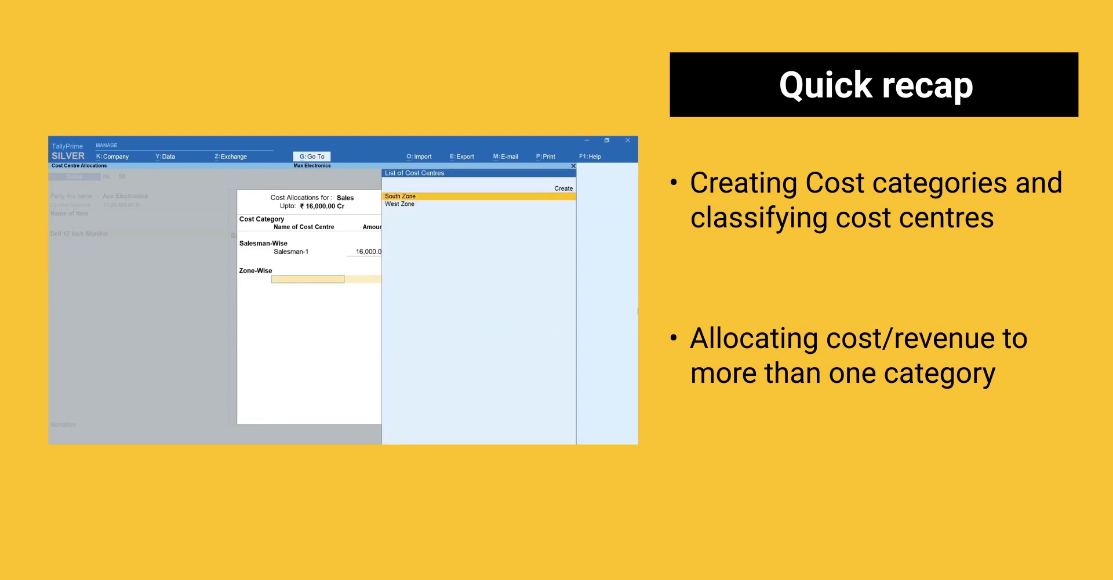
key(Return)
key(Return)
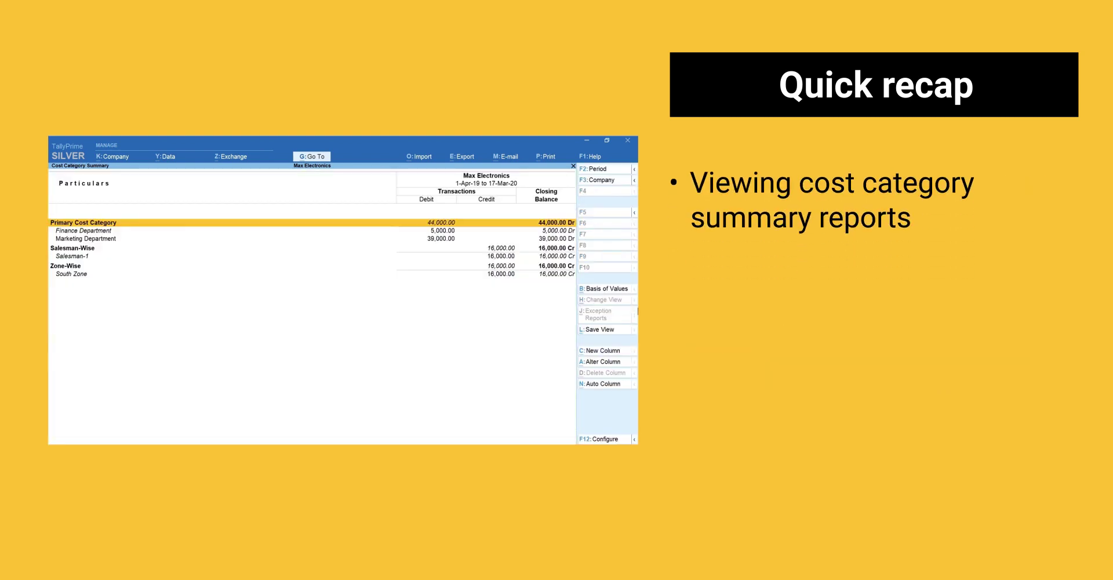
key(Down)
key(Down)
key(Down)
key(Down)
key(Down)
key(Down)
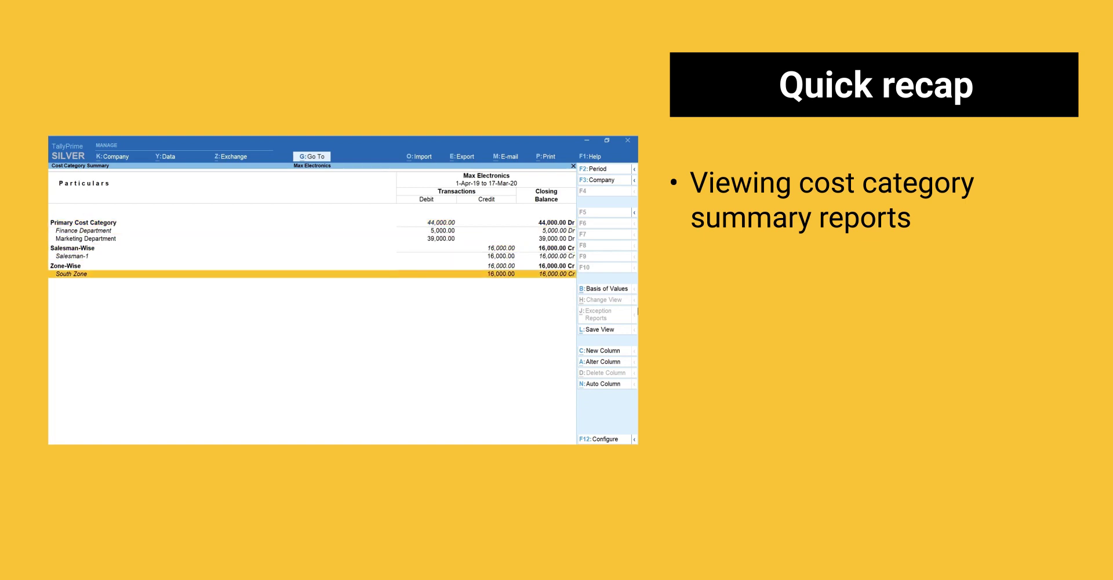